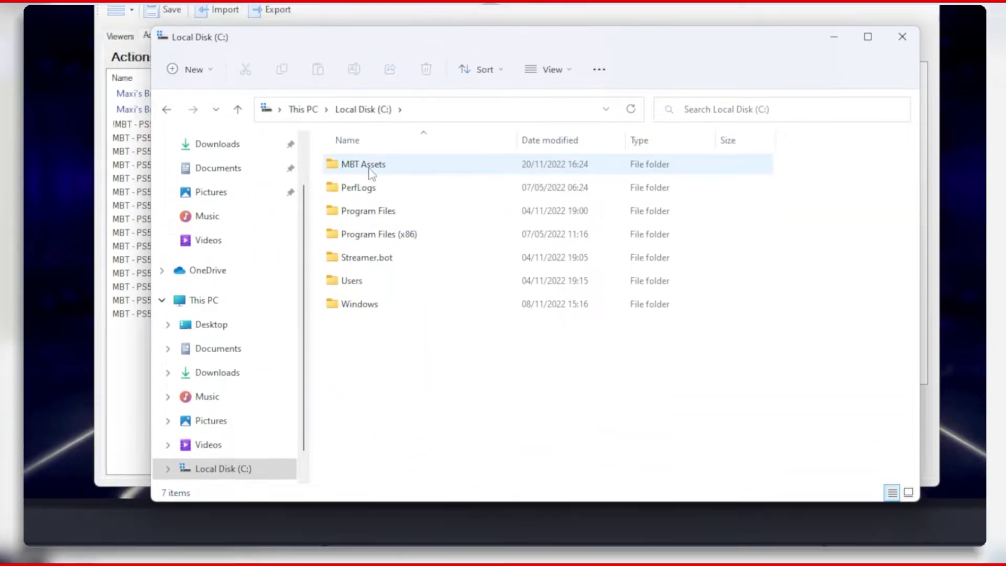
- Open the PS5 Alerts folder inside MBT Assets on the C: drive and examine the trophy images
{"action": "double_click", "coordinate": [371, 164]}
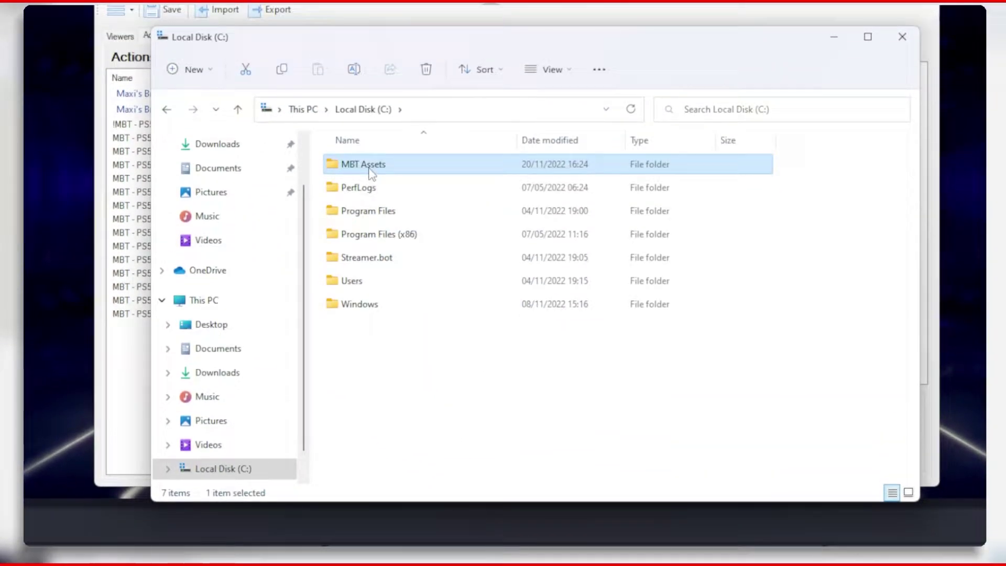
{"action": "double_click", "coordinate": [372, 165]}
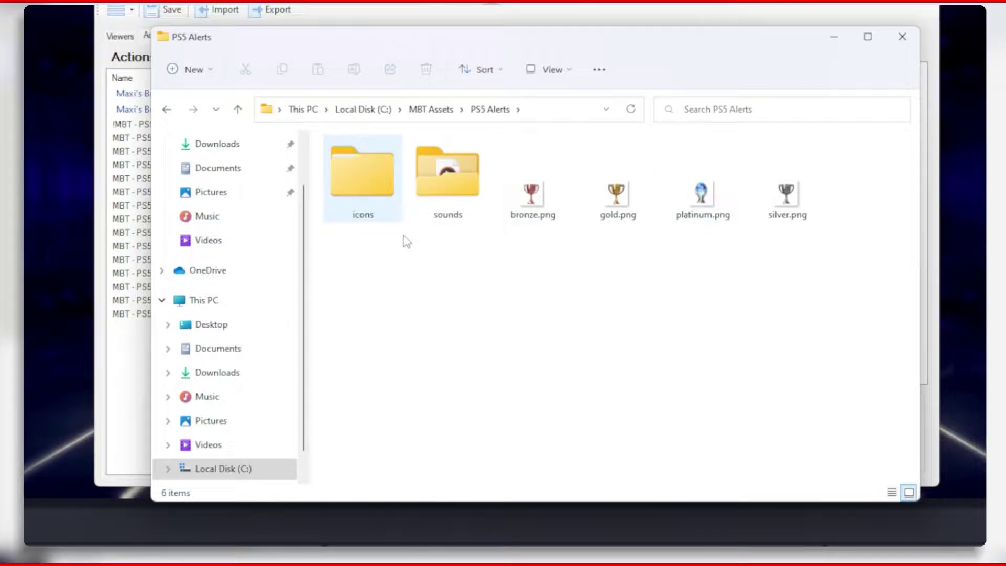
{"action": "left_click_drag", "start_coordinate": [510, 276], "coordinate": [804, 199]}
{"action": "left_click", "coordinate": [729, 359]}
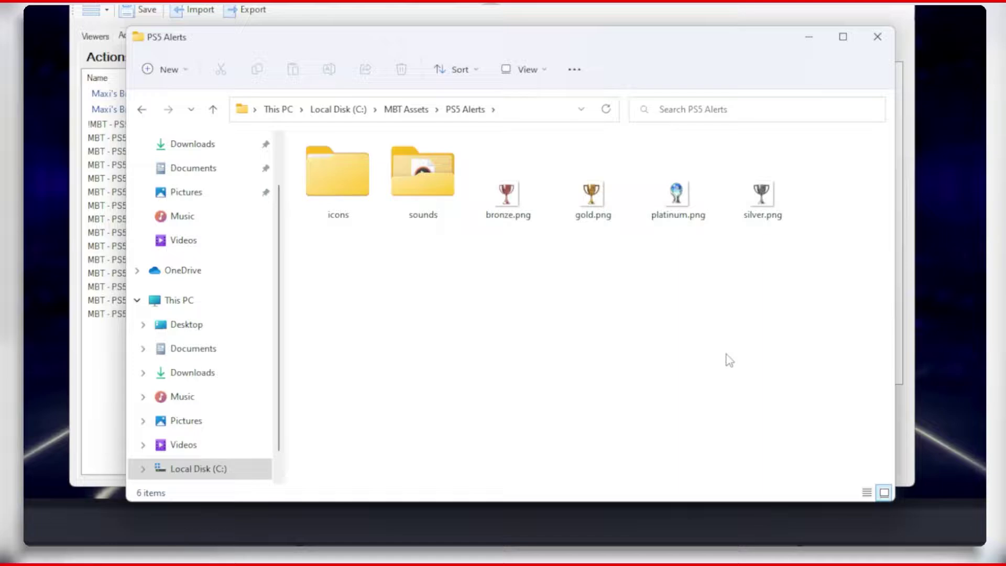
- Open the icons folder, look over its alert-type subfolders and open the subs folder
{"action": "double_click", "coordinate": [330, 171]}
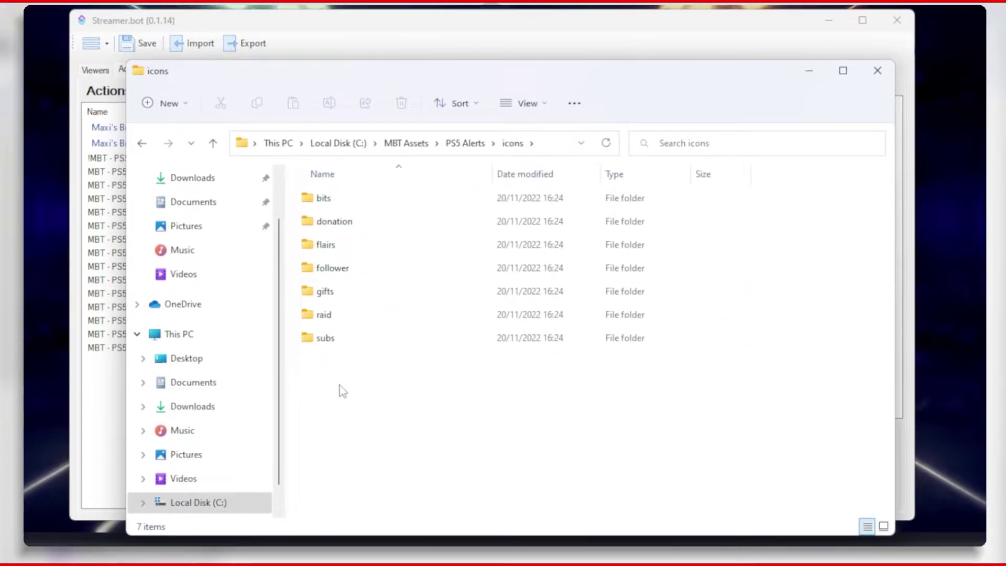
{"action": "left_click_drag", "start_coordinate": [341, 406], "coordinate": [332, 206]}
{"action": "left_click", "coordinate": [378, 385]}
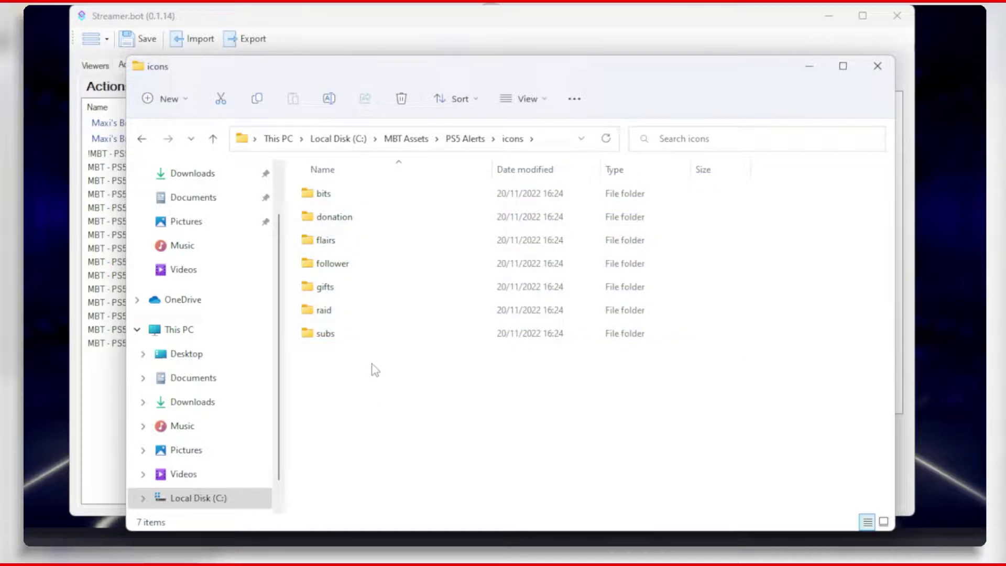
{"action": "double_click", "coordinate": [353, 333]}
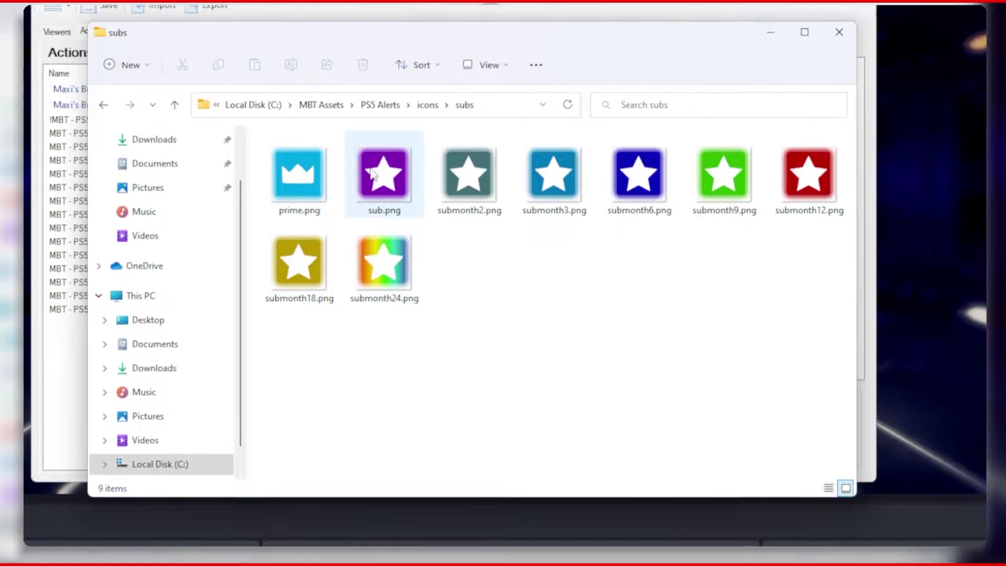
- Check the image dimensions of sub.png in its properties, and open the sounds folder in PS5 Alerts
{"action": "left_click", "coordinate": [372, 174]}
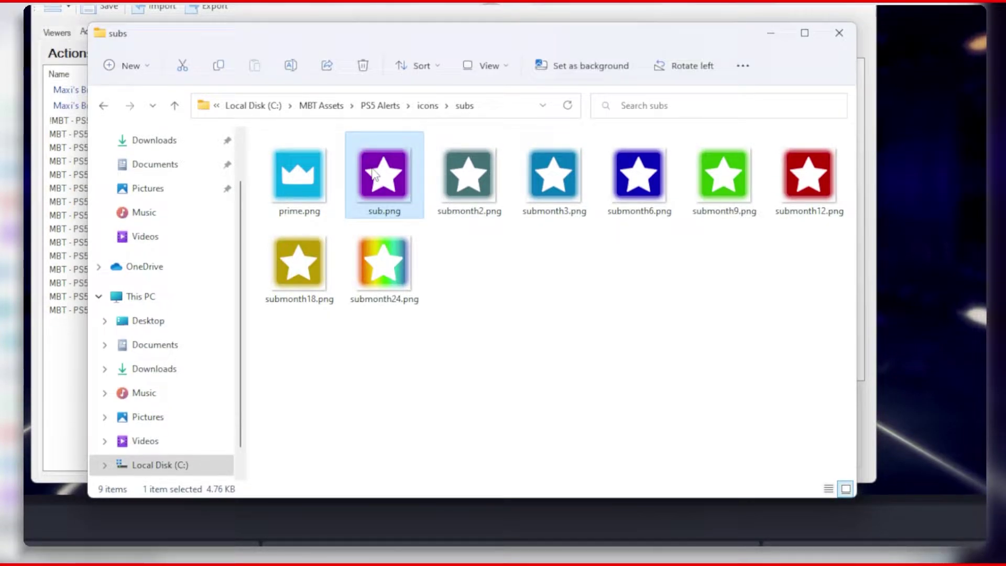
{"action": "right_click", "coordinate": [373, 175]}
{"action": "left_click", "coordinate": [472, 414]}
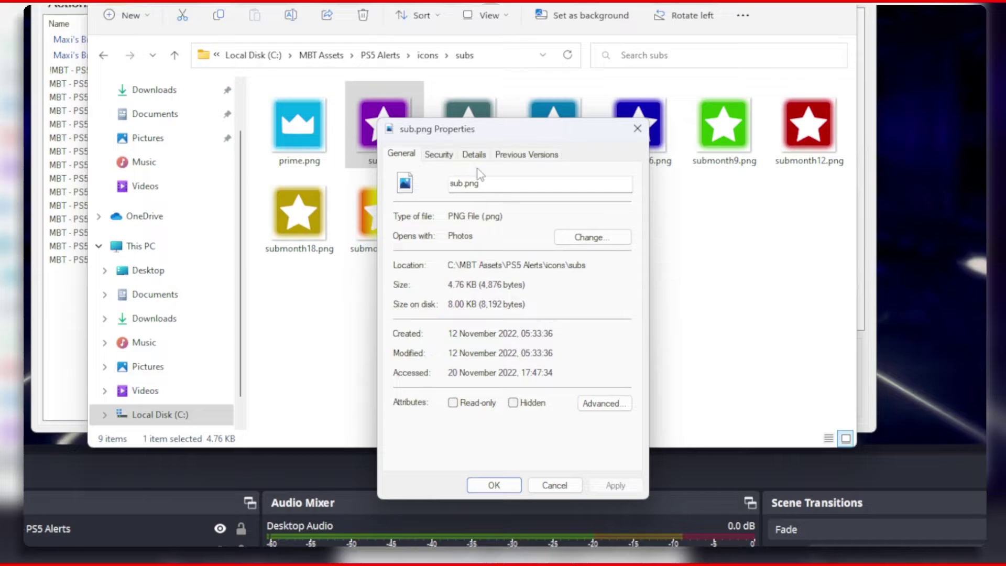
{"action": "left_click", "coordinate": [474, 152]}
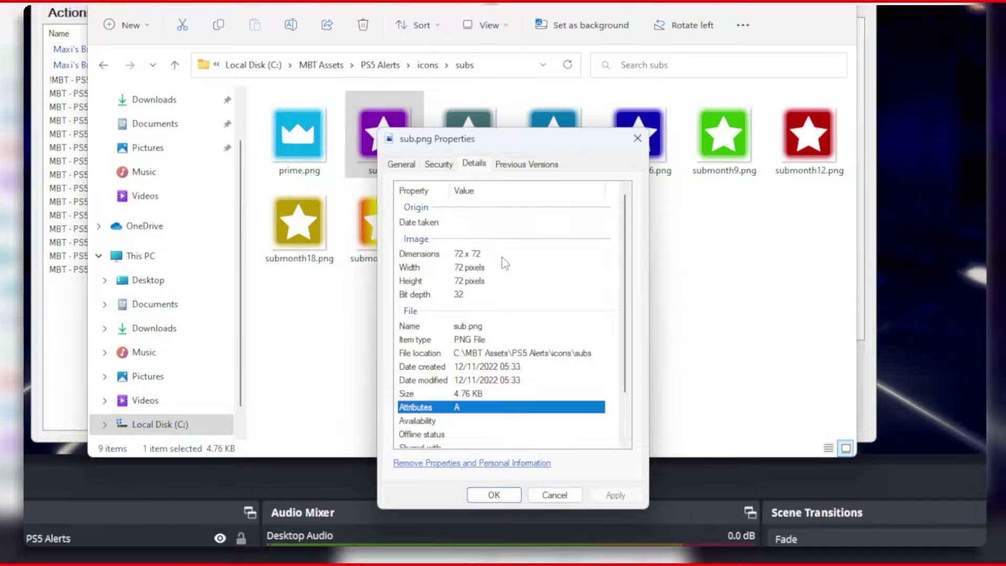
{"action": "left_click", "coordinate": [460, 254]}
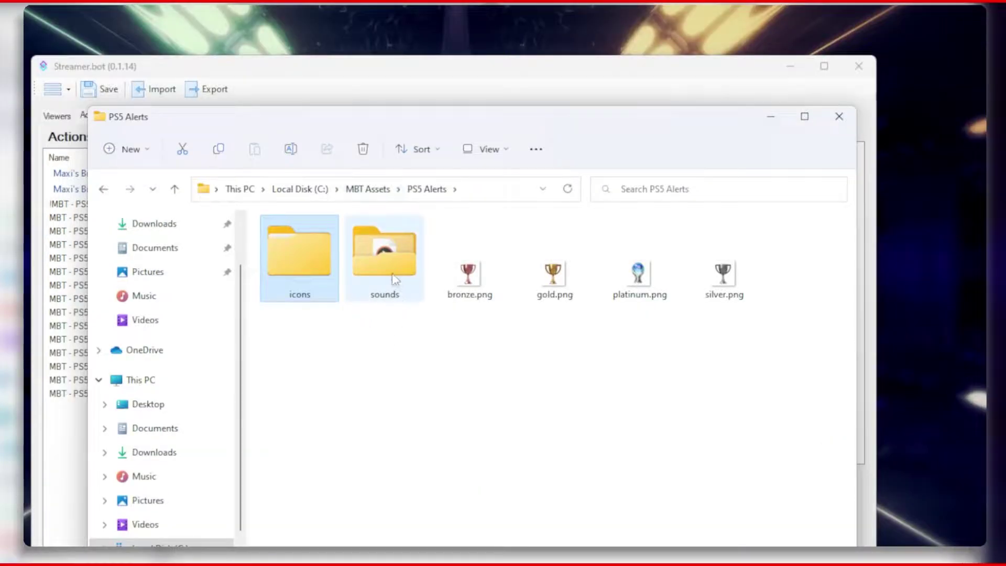
{"action": "double_click", "coordinate": [391, 276]}
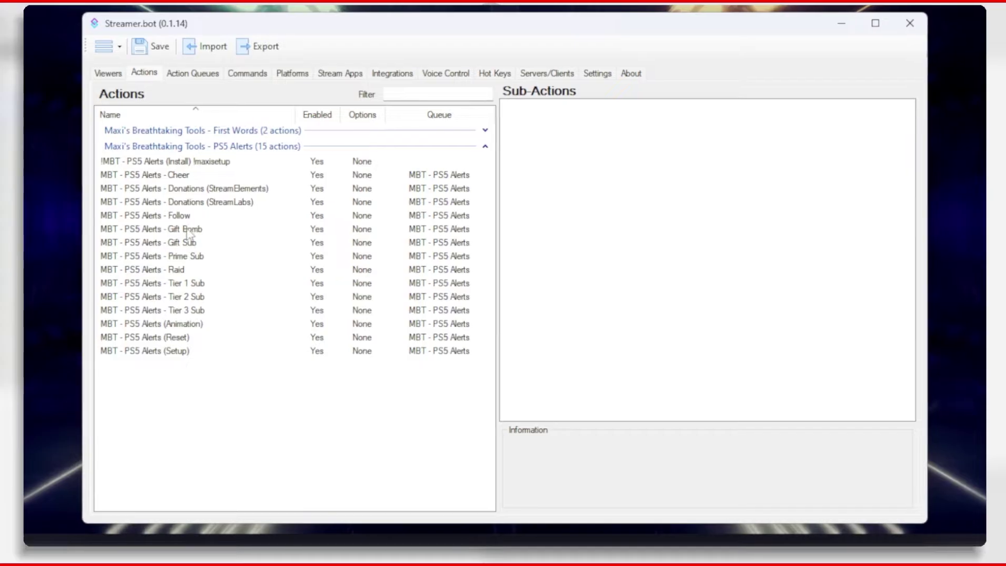
- In Streamer.bot, select the Tier 1 Sub action and review its INPUT arguments for title, description, sound and icon image
{"action": "left_click", "coordinate": [190, 283]}
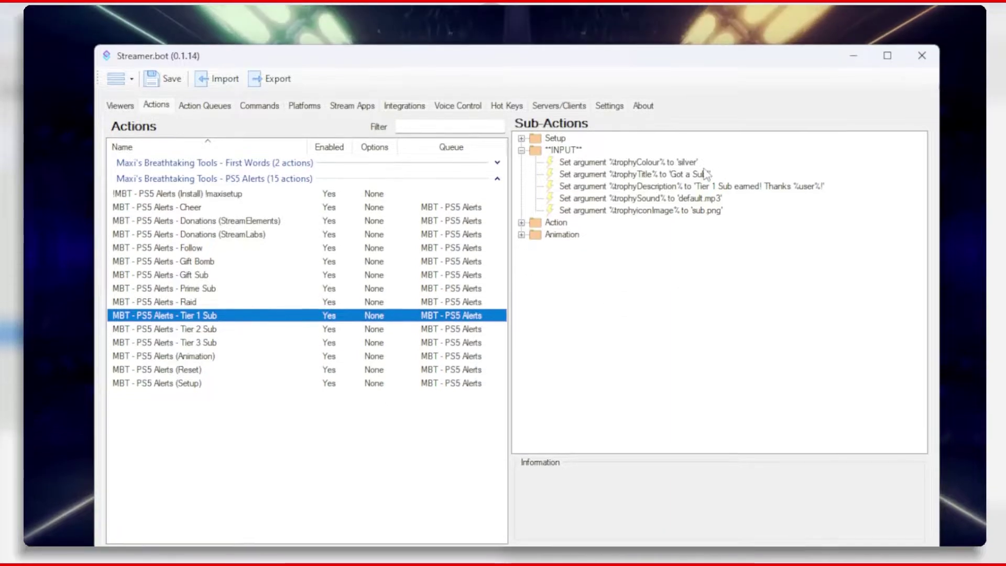
{"action": "left_click", "coordinate": [663, 131]}
{"action": "left_click", "coordinate": [657, 180]}
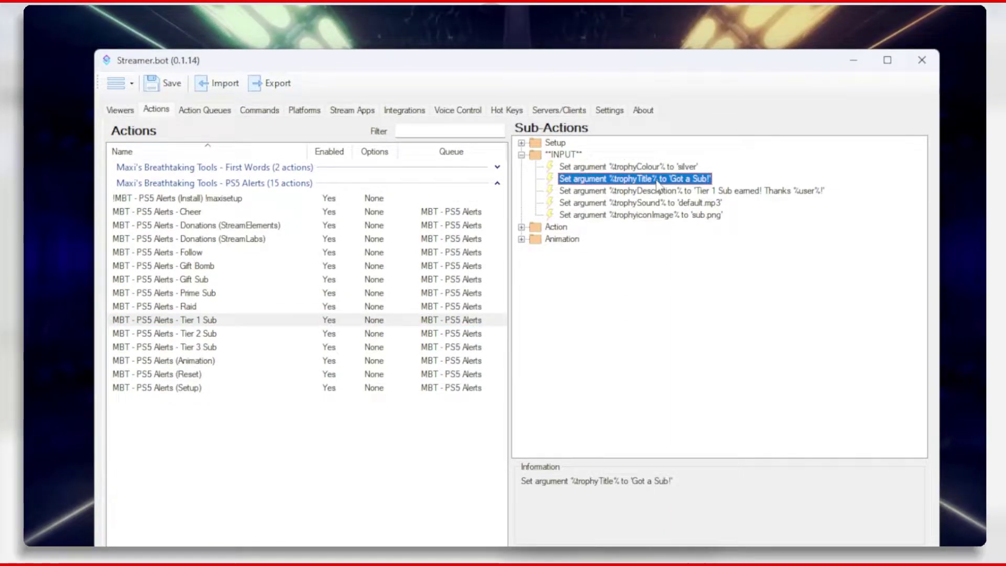
{"action": "left_click", "coordinate": [658, 192]}
{"action": "left_click", "coordinate": [655, 204]}
{"action": "left_click", "coordinate": [650, 217]}
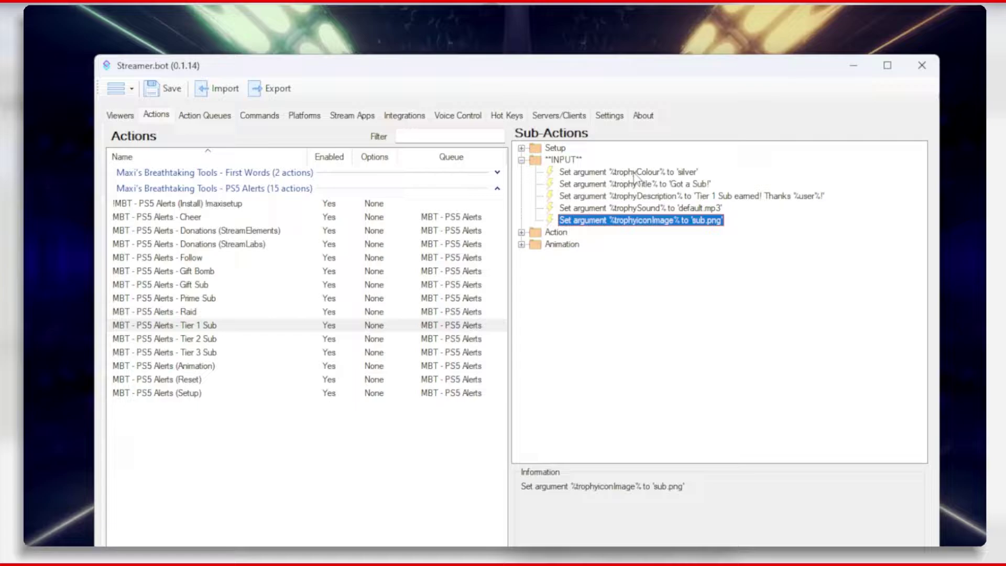
- Set the Tier 1 Sub action's trophyColour argument to bronze and test the Twitch Sub event for Tier 1
{"action": "double_click", "coordinate": [635, 174]}
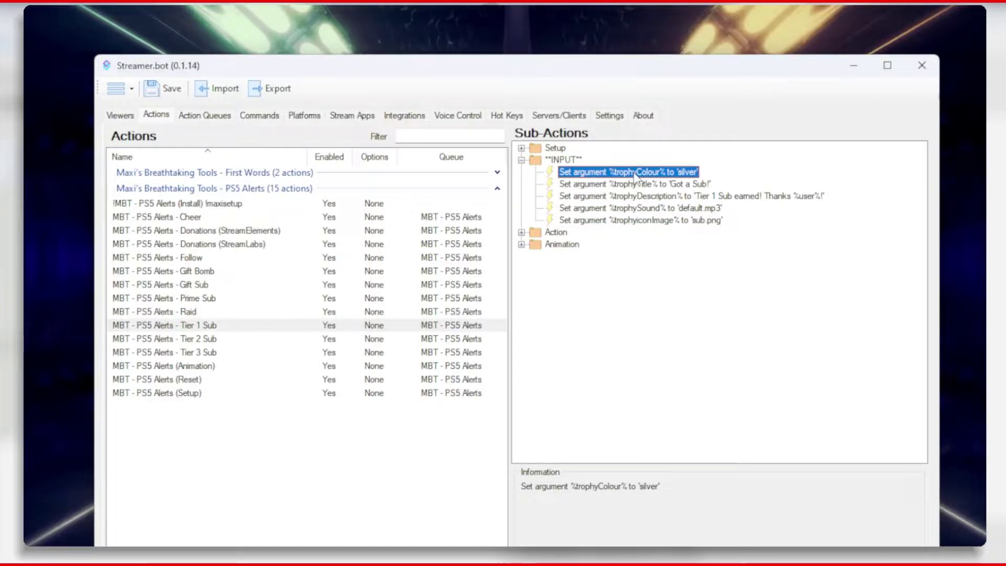
{"action": "key", "text": "Tab"}
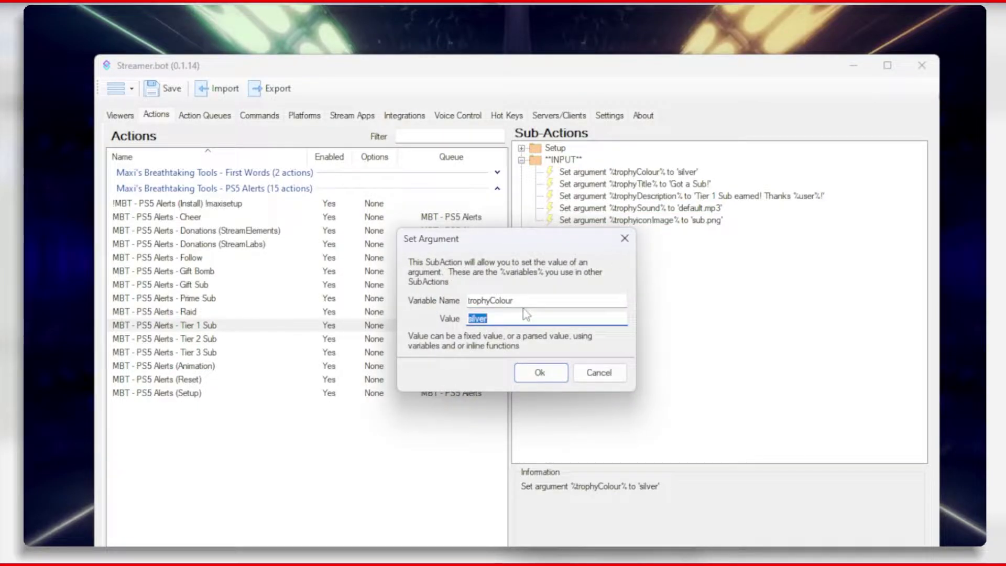
{"action": "type", "text": "bronze"}
{"action": "key", "text": "Return"}
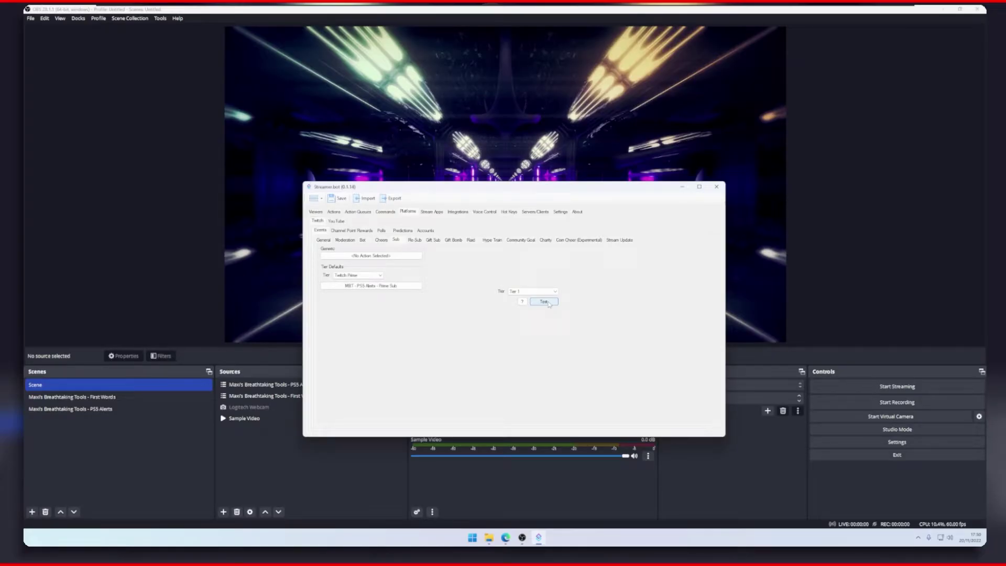
{"action": "left_click", "coordinate": [547, 304]}
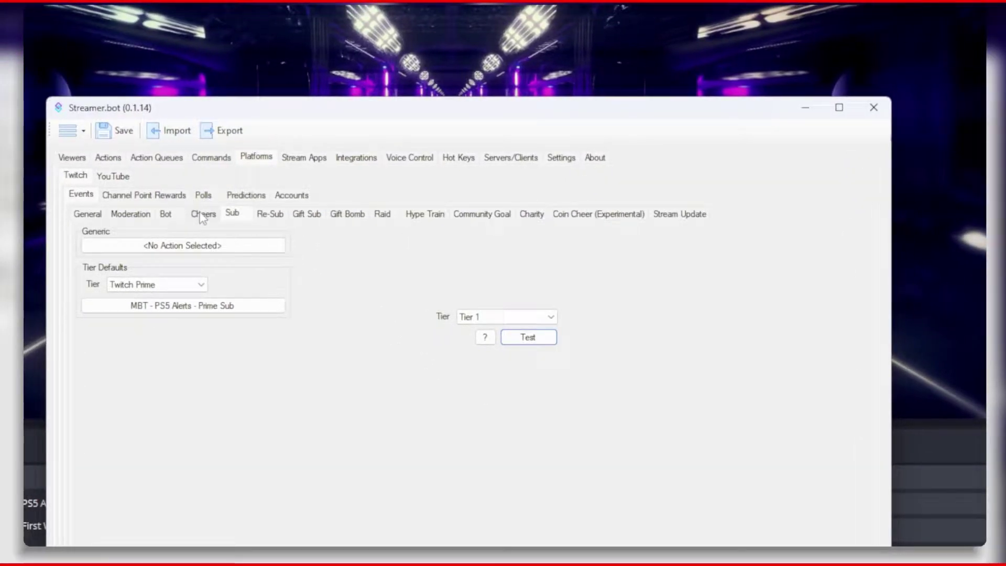
- Examine the Twitch Re-Sub event settings, including the tier and cumulative-month options
{"action": "left_click", "coordinate": [108, 157]}
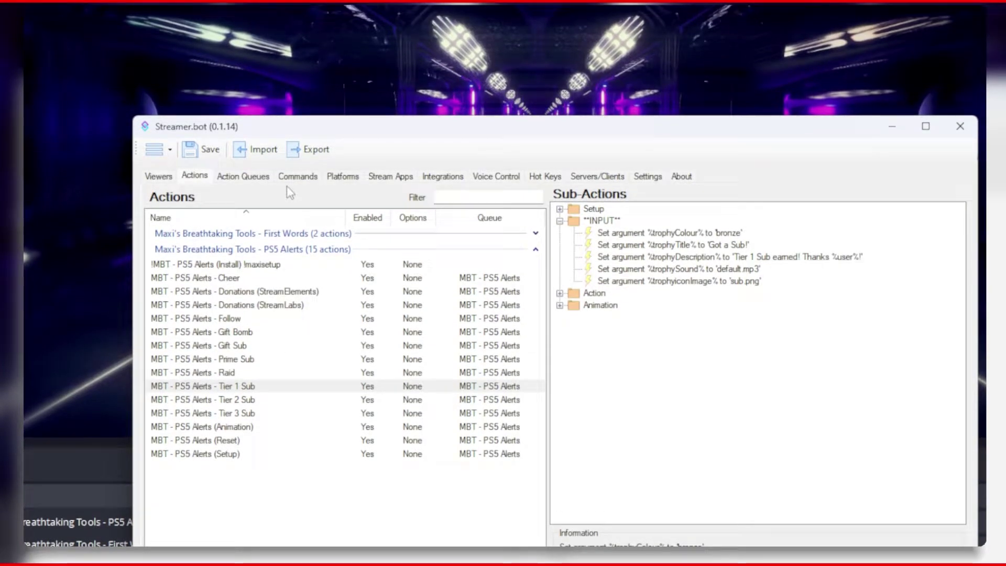
{"action": "left_click", "coordinate": [338, 179]}
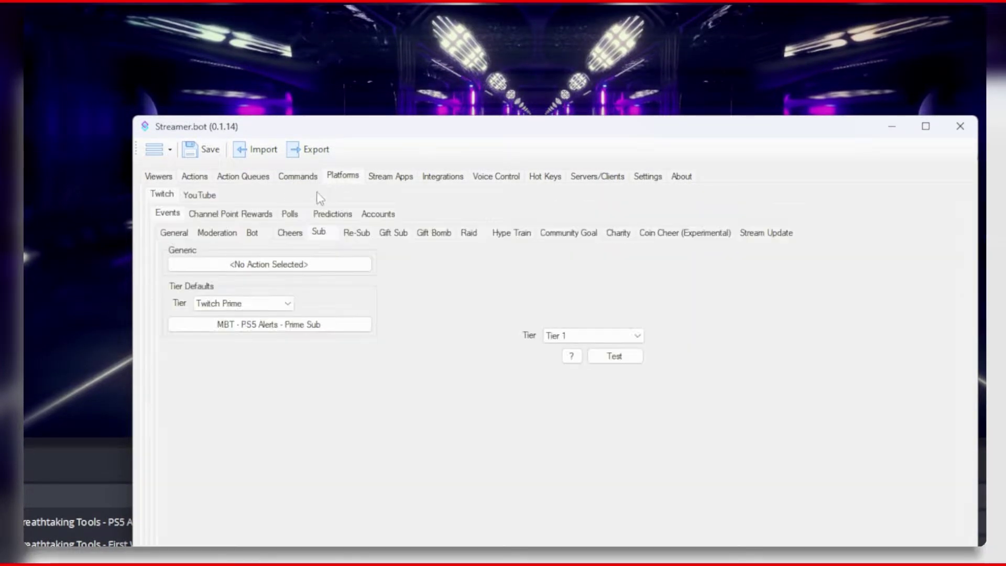
{"action": "left_click", "coordinate": [358, 234]}
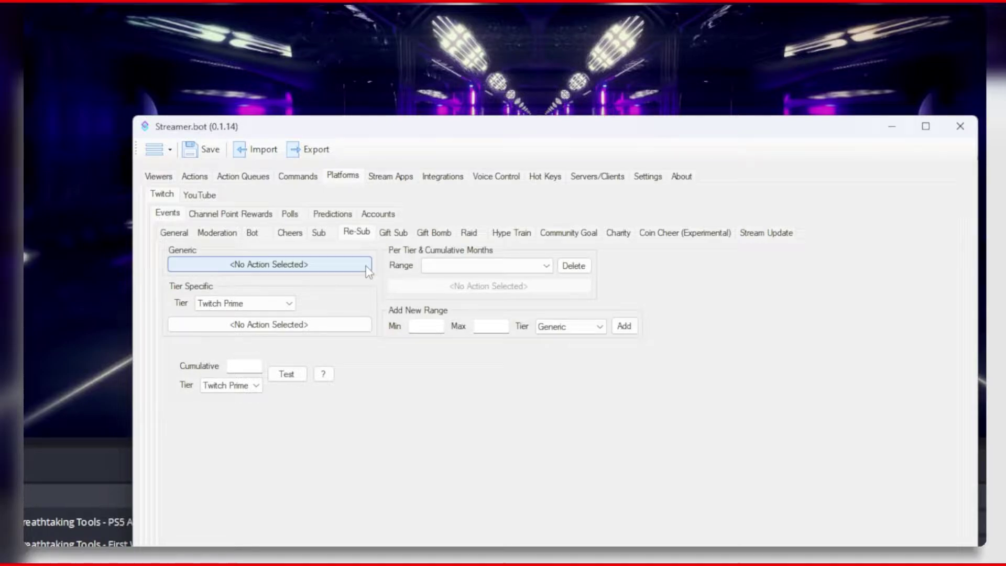
{"action": "left_click", "coordinate": [324, 377]}
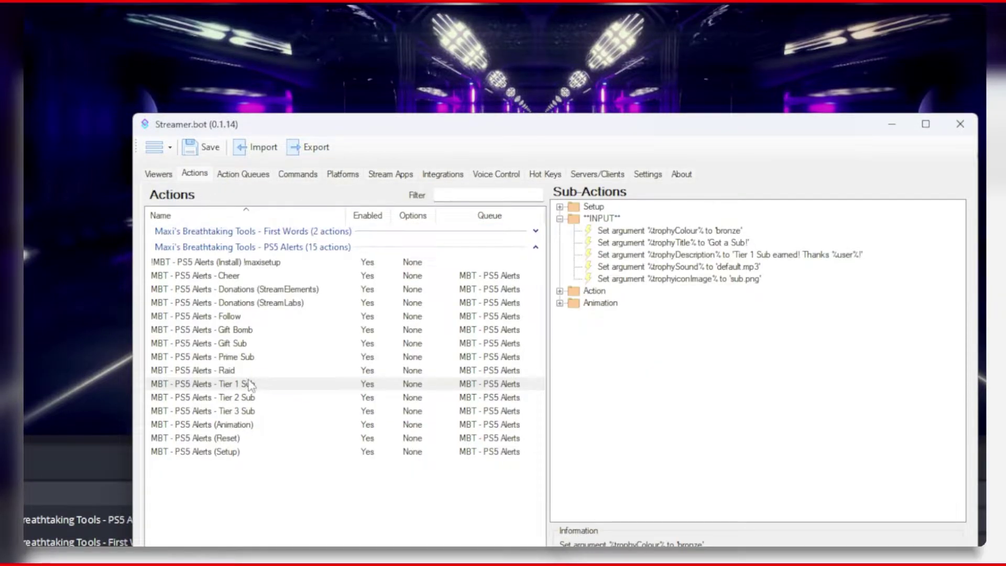
- Duplicate the Tier 1 Sub action and rename the copy "MBT - PS5 Alerts - Tier 1 Re-Sub (2 Months)"
{"action": "left_click", "coordinate": [247, 386]}
{"action": "right_click", "coordinate": [257, 388]}
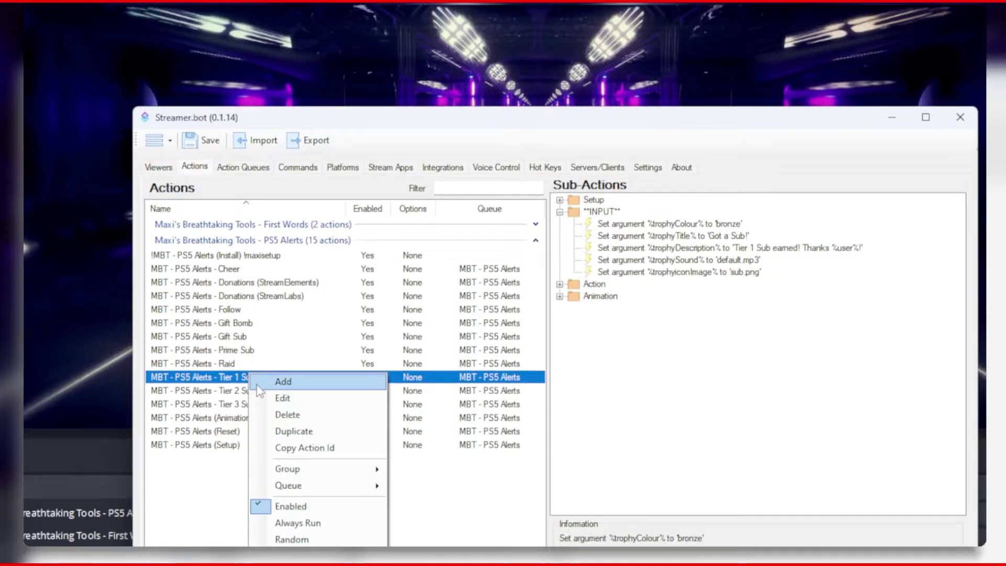
{"action": "left_click", "coordinate": [288, 431]}
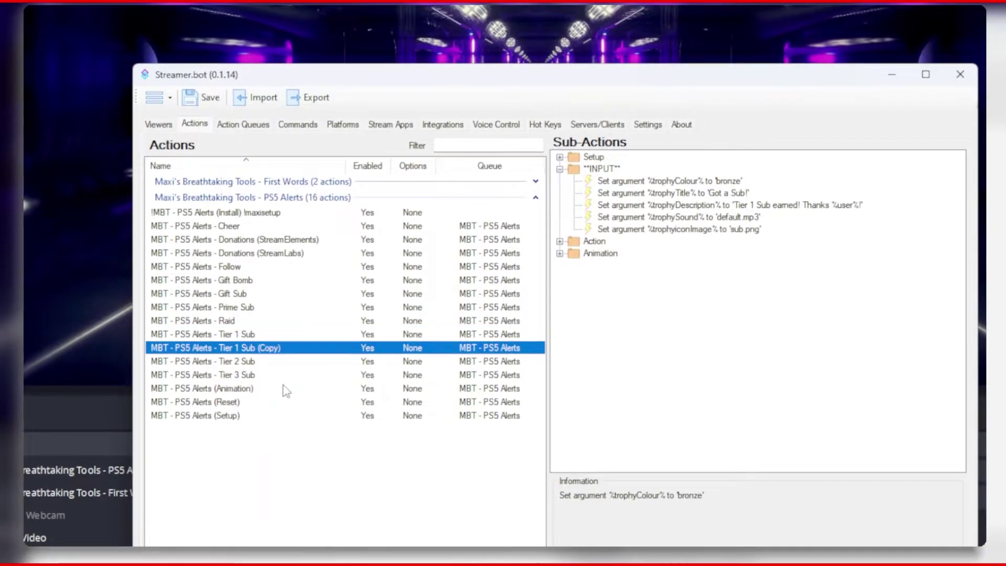
{"action": "double_click", "coordinate": [271, 350]}
{"action": "left_click", "coordinate": [573, 272]}
{"action": "type", "text": "Re-Sub (Copy"}
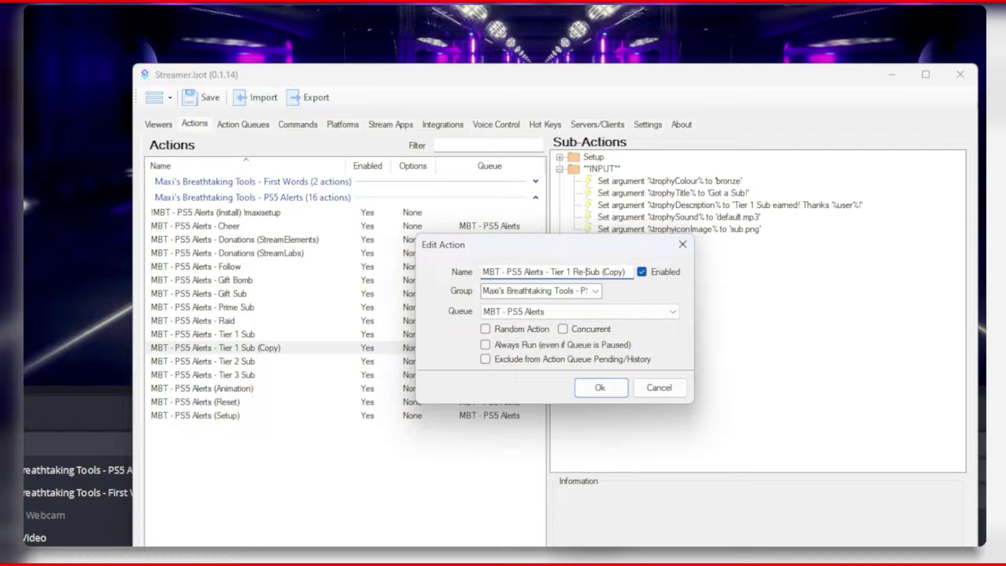
{"action": "double_click", "coordinate": [615, 272]}
{"action": "type", "text": "2 Months"}
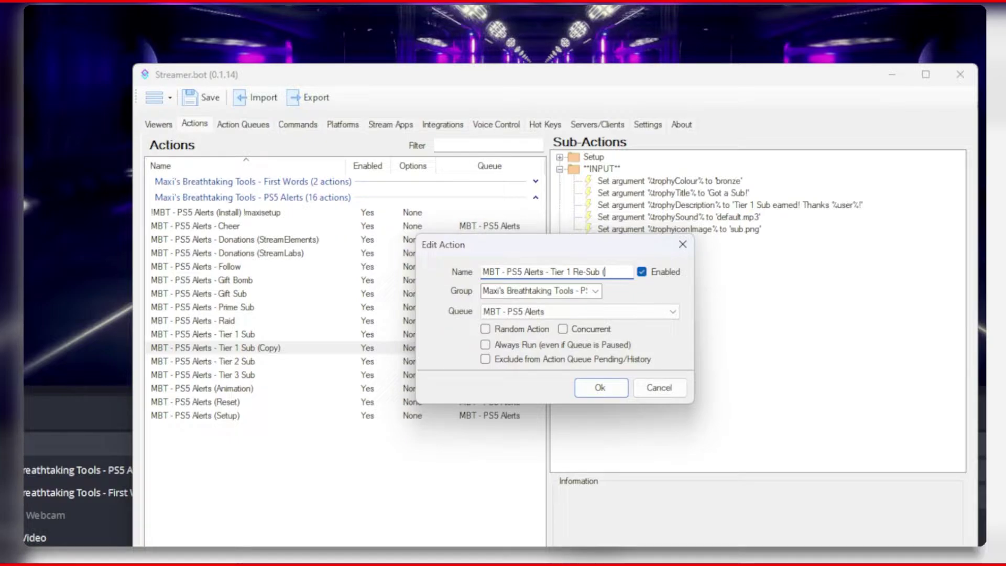
- Assign the copied action to a new group named "Maxi's Breathtaking Tools - PS5 Alerts (Variations)"
{"action": "left_click", "coordinate": [595, 291]}
{"action": "left_click", "coordinate": [595, 314]}
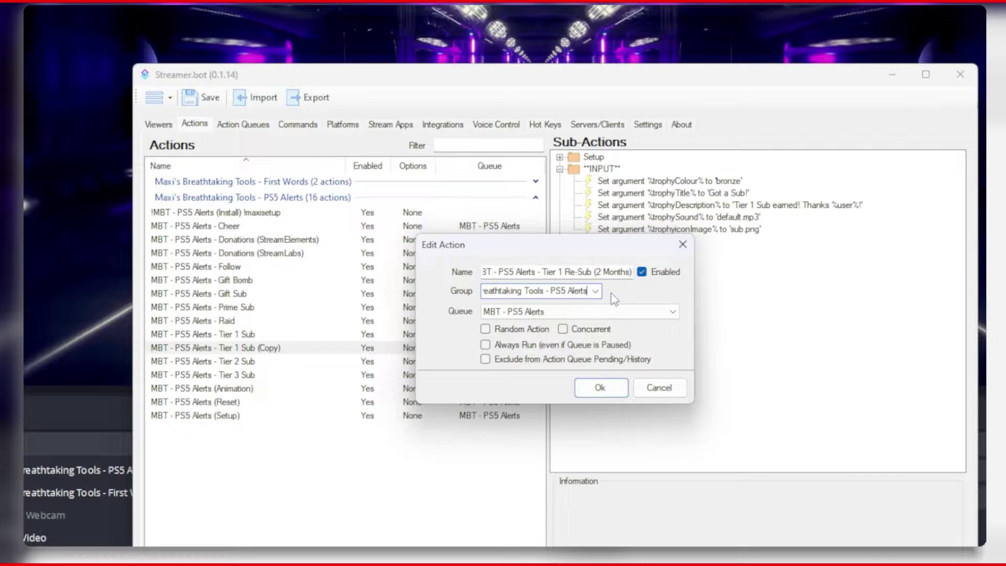
{"action": "type", "text": "(Variations)"}
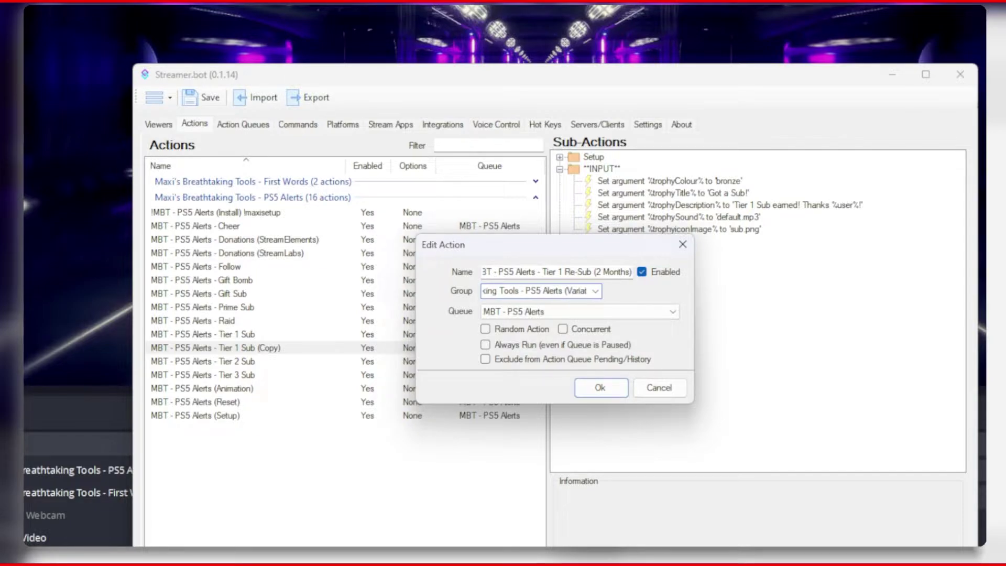
{"action": "left_click", "coordinate": [601, 388]}
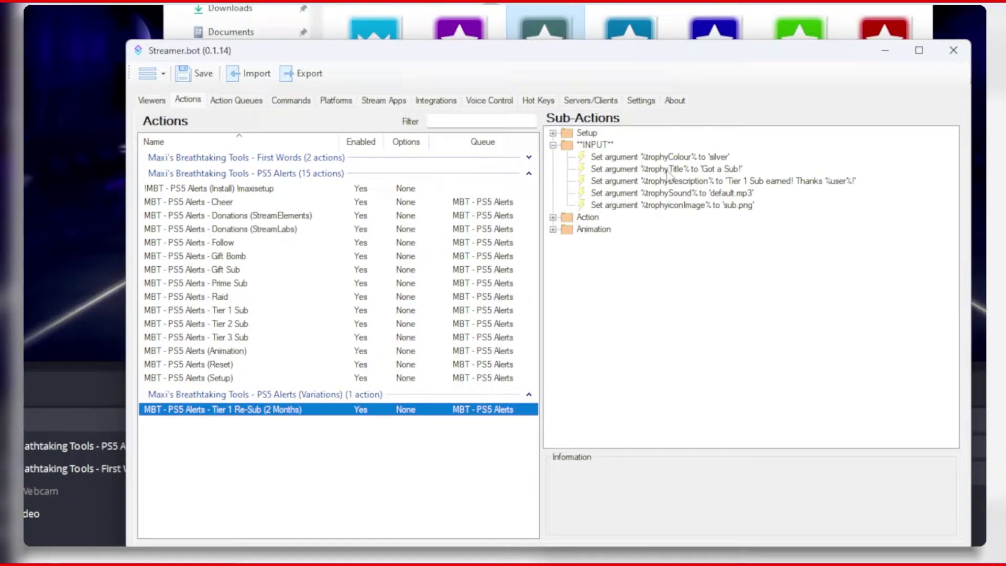
- Set the re-sub action's trophyTitle argument to "Thanks for the %cumulative% months!"
{"action": "double_click", "coordinate": [665, 169]}
{"action": "double_click", "coordinate": [530, 304]}
{"action": "key", "text": "End"}
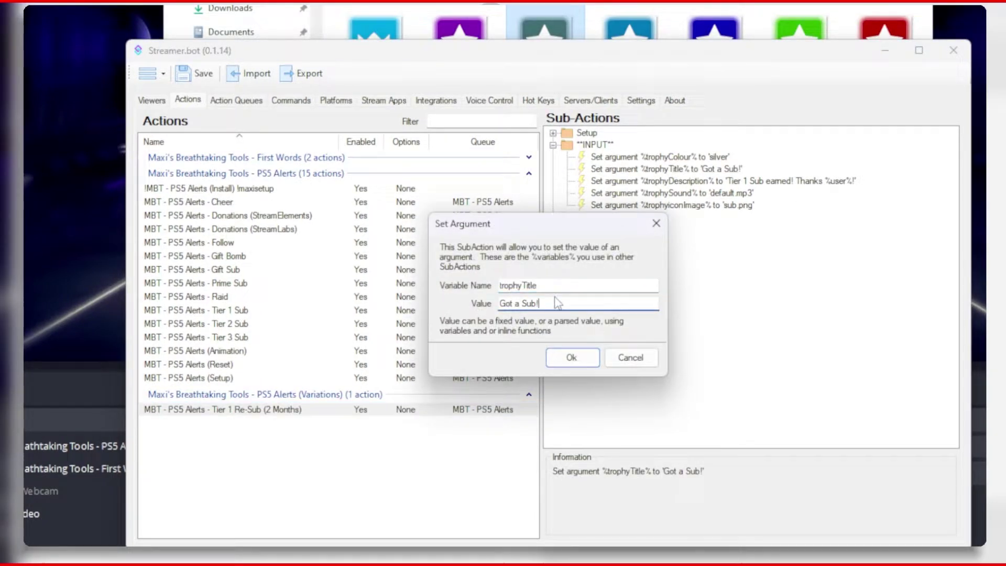
{"action": "key", "text": "shift+Home"}
{"action": "type", "text": "Thanks for the "}
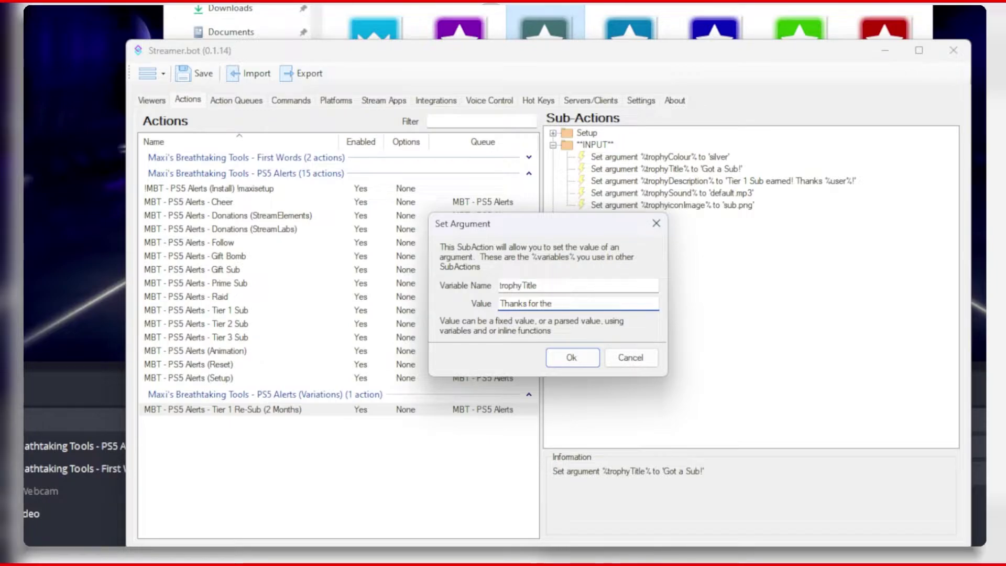
{"action": "type", "text": "%cumulative% months!"}
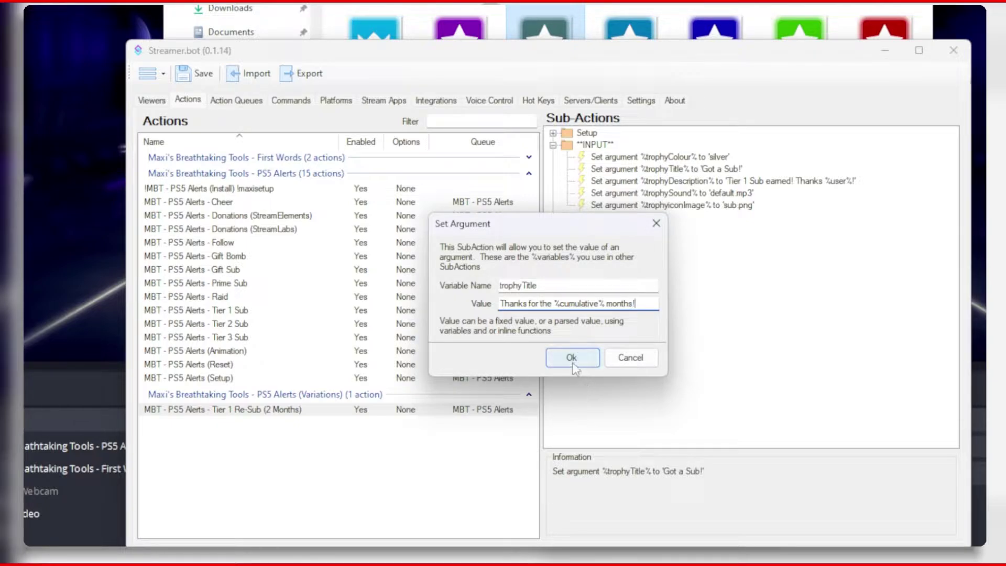
{"action": "left_click", "coordinate": [571, 358]}
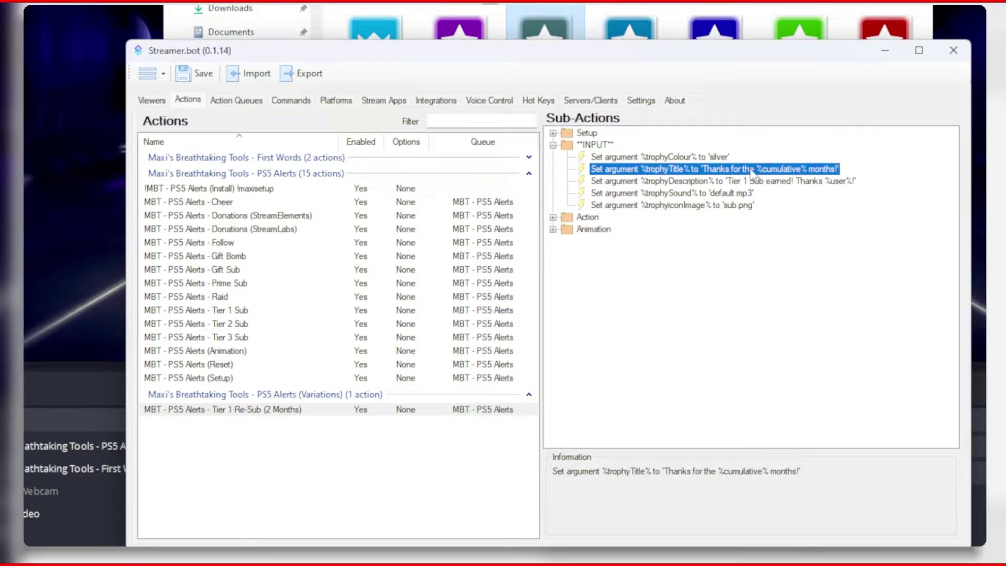
- Check the two-month icon's file name in the subs folder and set the re-sub action's trophyiconImage argument to submonth2.png
{"action": "left_click", "coordinate": [731, 208]}
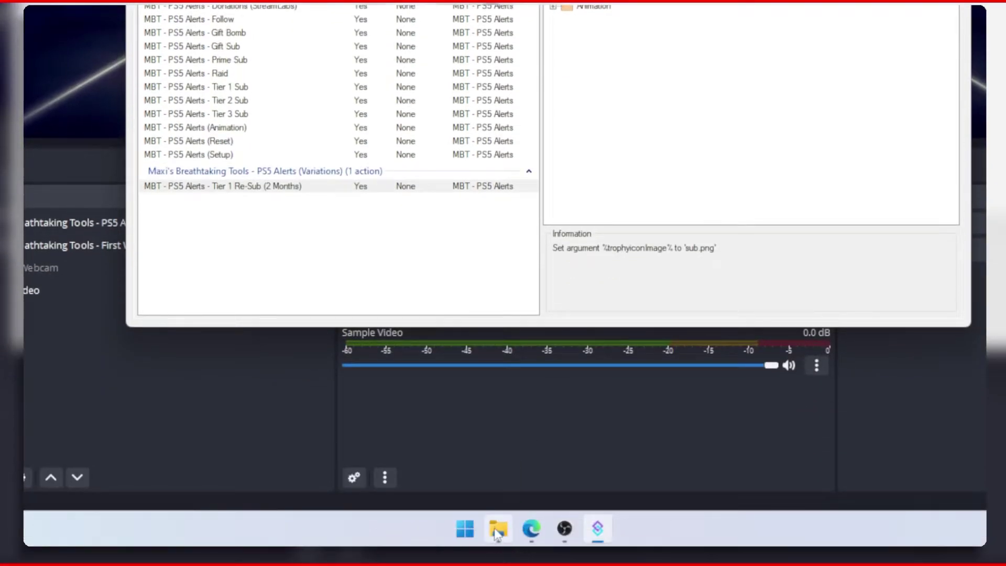
{"action": "left_click", "coordinate": [496, 531]}
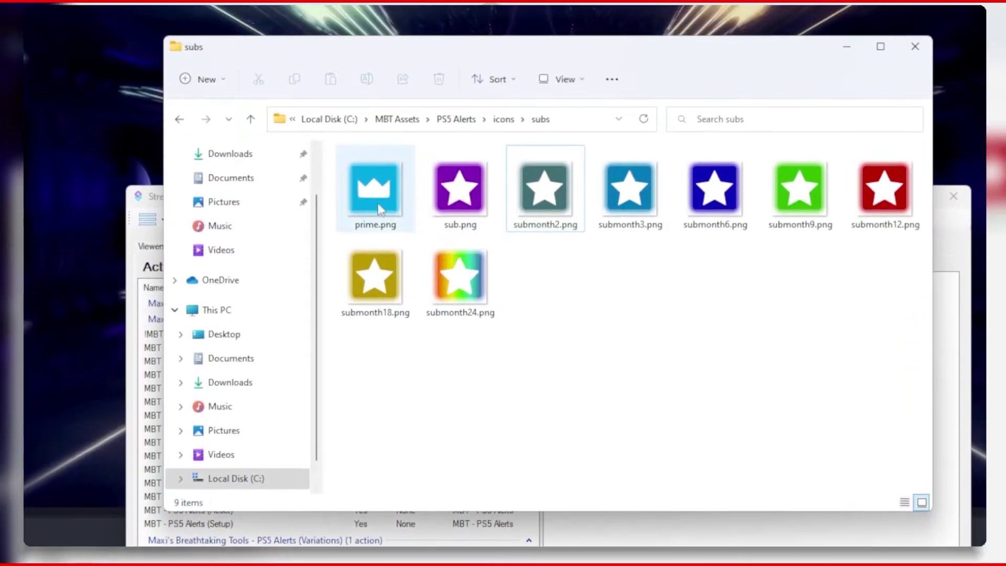
{"action": "left_click", "coordinate": [531, 204]}
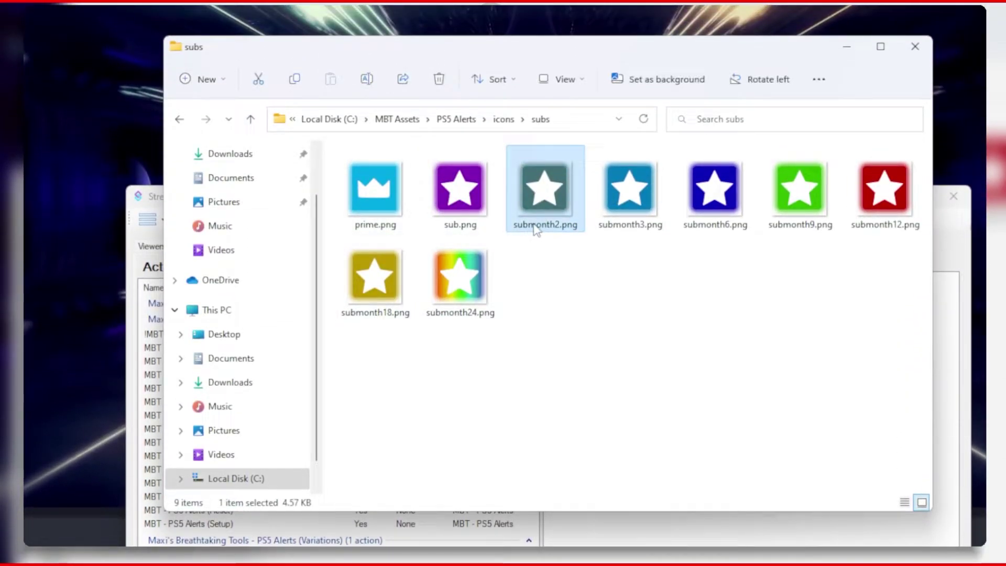
{"action": "left_click", "coordinate": [539, 226]}
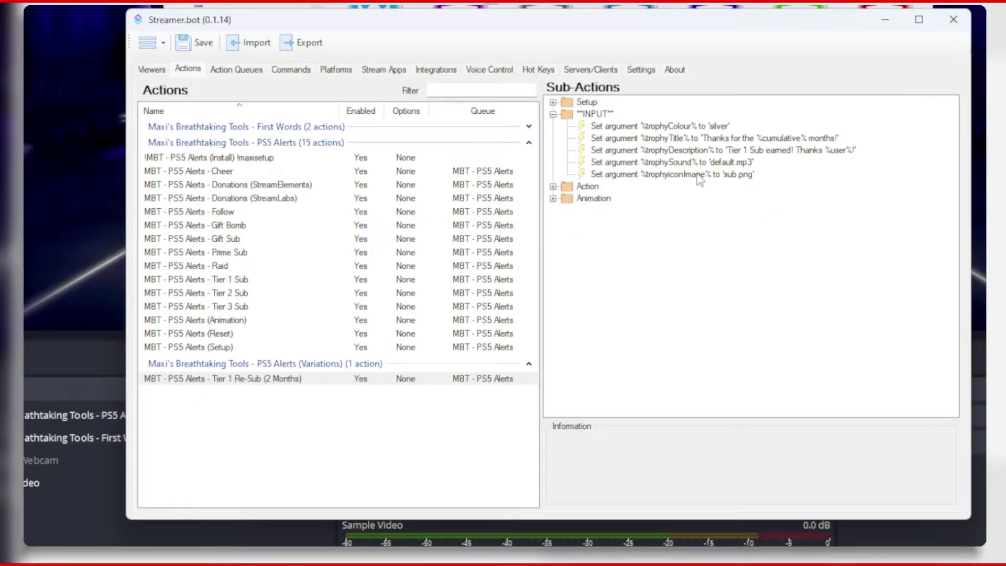
{"action": "double_click", "coordinate": [672, 174]}
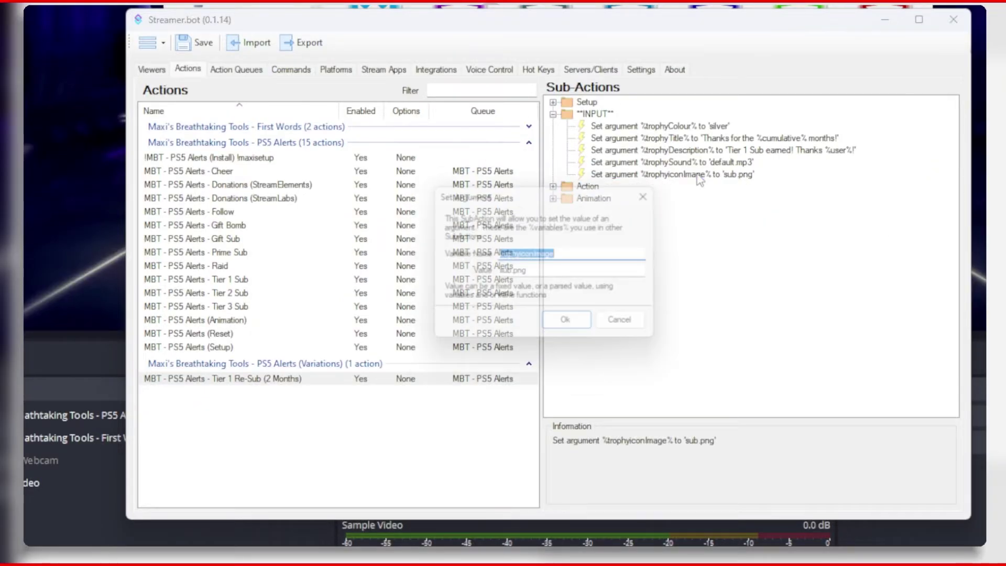
{"action": "key", "text": "Tab"}
{"action": "type", "text": "submonth2.png"}
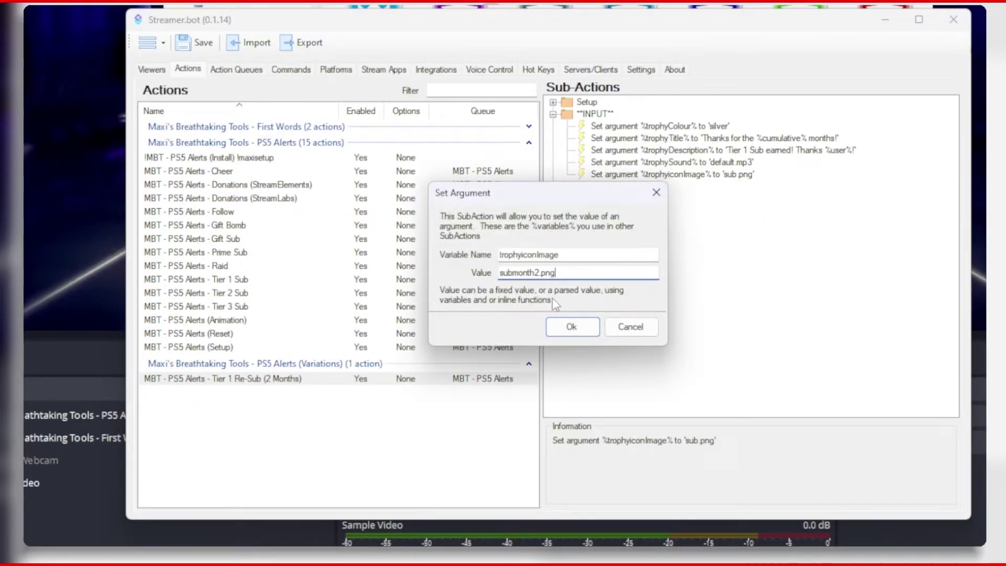
{"action": "left_click", "coordinate": [572, 329]}
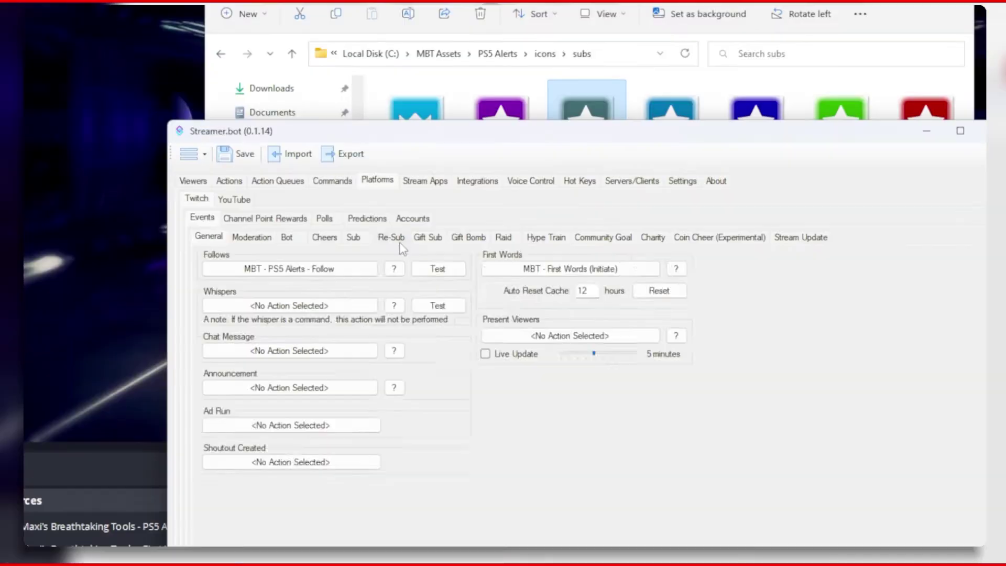
- Add a Twitch Re-Sub cumulative-month range with a minimum of 2 and the Generic tier
{"action": "left_click", "coordinate": [401, 242]}
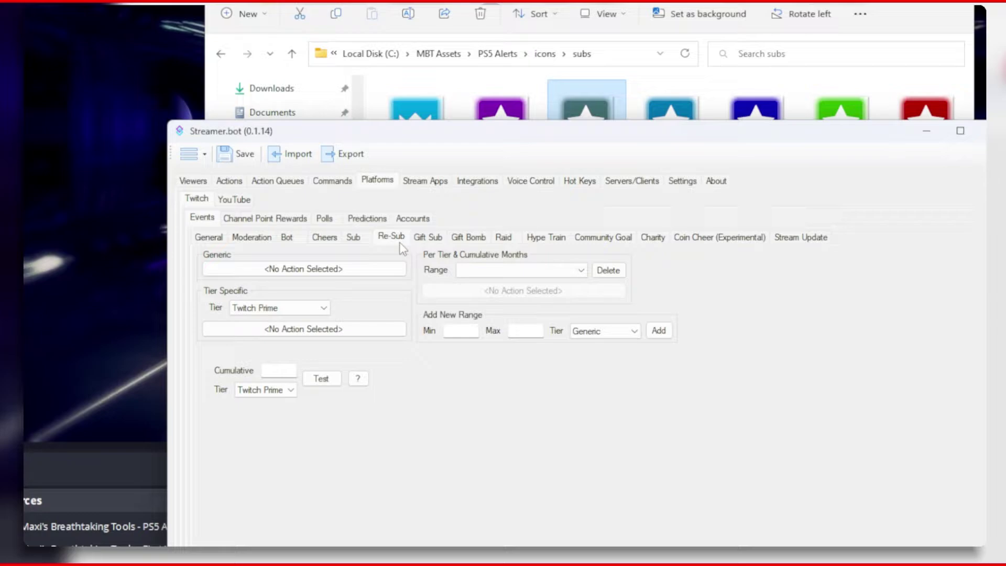
{"action": "left_click", "coordinate": [461, 331]}
{"action": "type", "text": "2"}
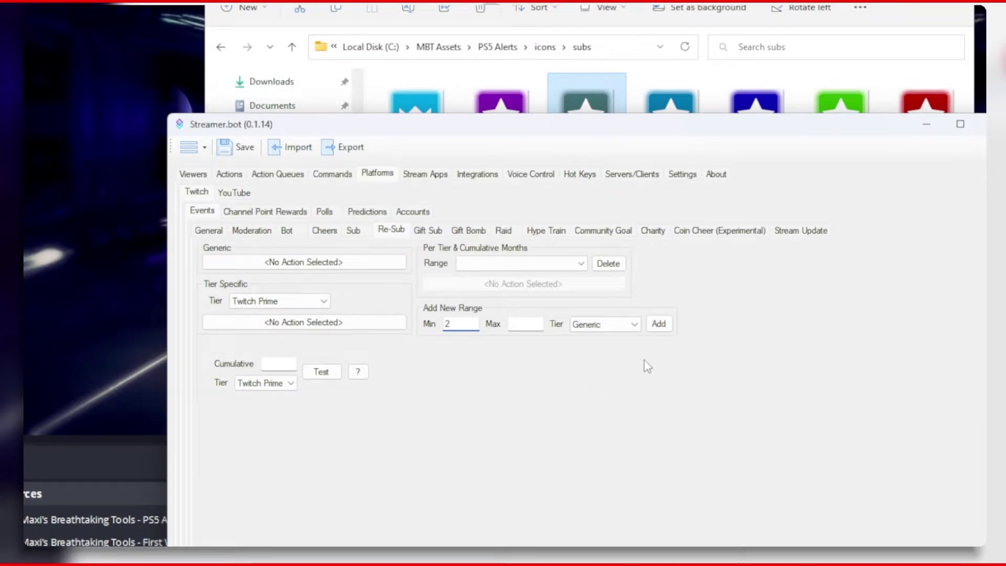
{"action": "left_click", "coordinate": [658, 330]}
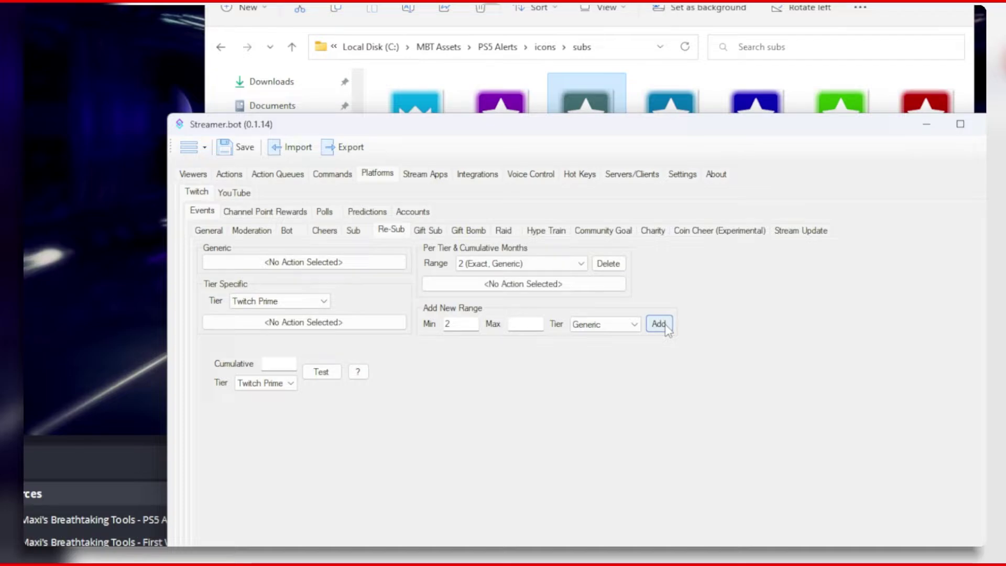
- Assign the action "MBT - PS5 Alerts - Tier 1 Re-Sub (2 Months)" to the two-month re-sub range
{"action": "left_click", "coordinate": [529, 286]}
{"action": "scroll", "coordinate": [526, 336], "scroll_direction": "down", "scroll_amount": 1}
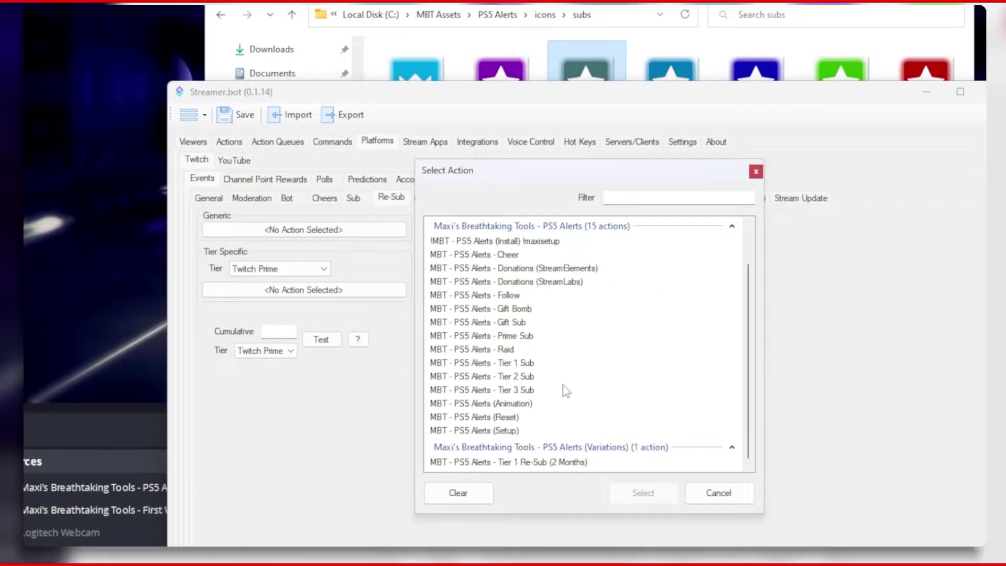
{"action": "left_click", "coordinate": [487, 495]}
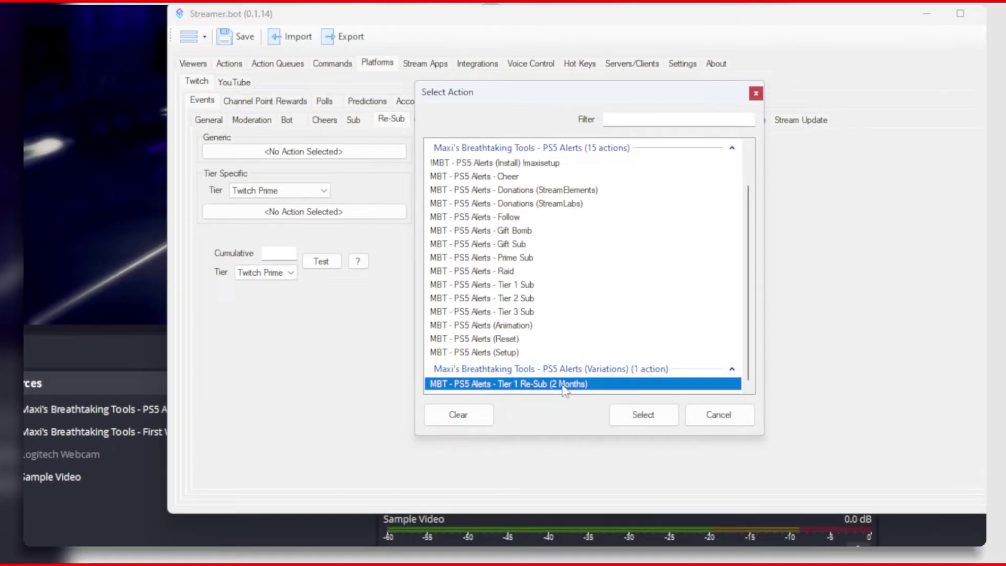
{"action": "left_click", "coordinate": [643, 415]}
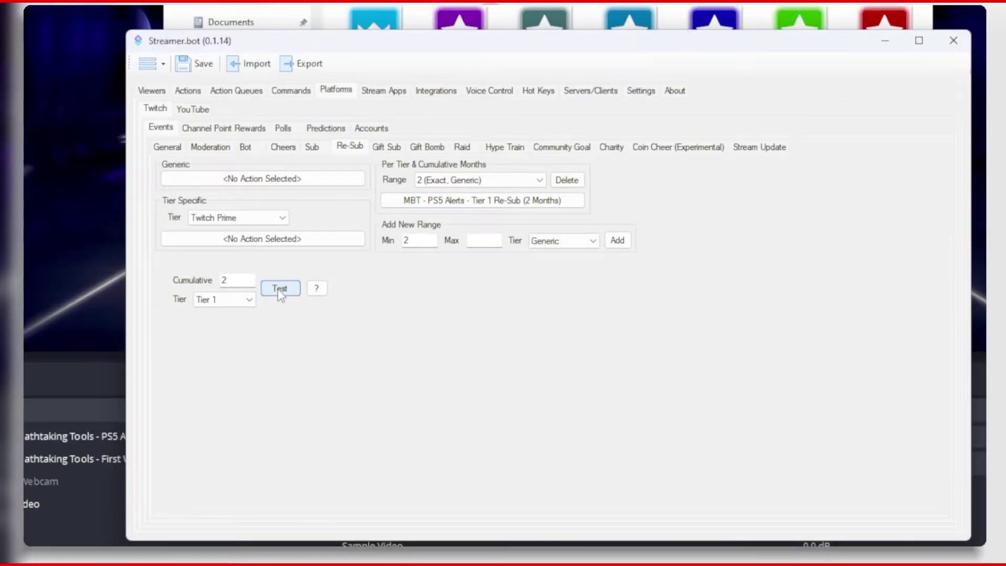
- Test the re-sub event with 2 cumulative months at Tier 1 and look over the icon variants in the subs folder
{"action": "left_click", "coordinate": [279, 289]}
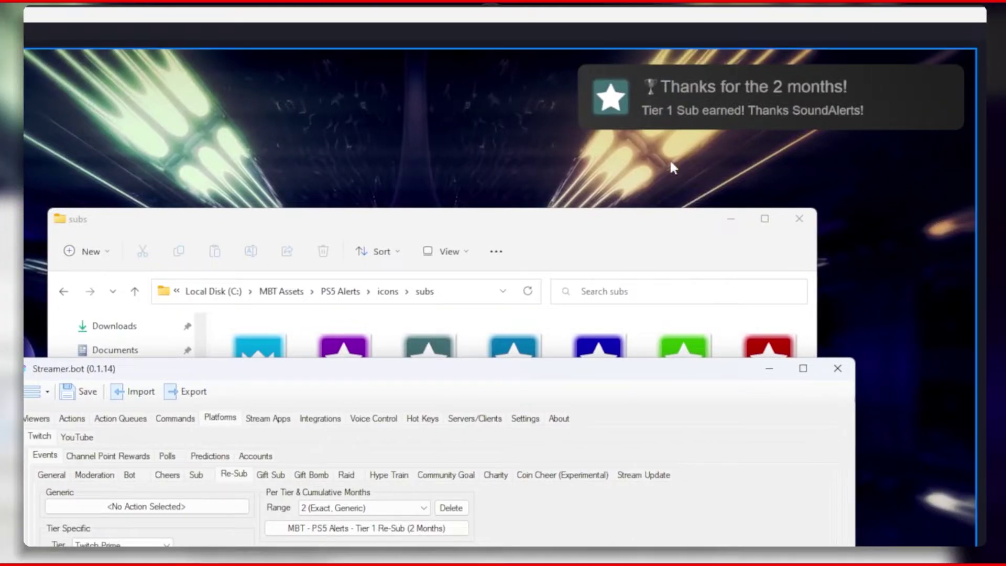
{"action": "left_click", "coordinate": [676, 325]}
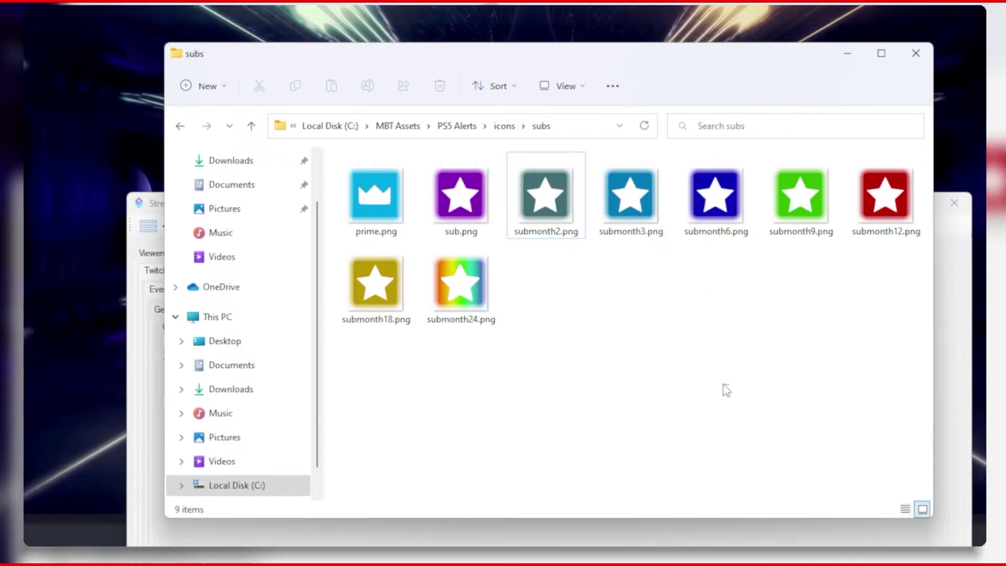
{"action": "left_click_drag", "start_coordinate": [338, 355], "coordinate": [925, 157]}
{"action": "left_click", "coordinate": [799, 322]}
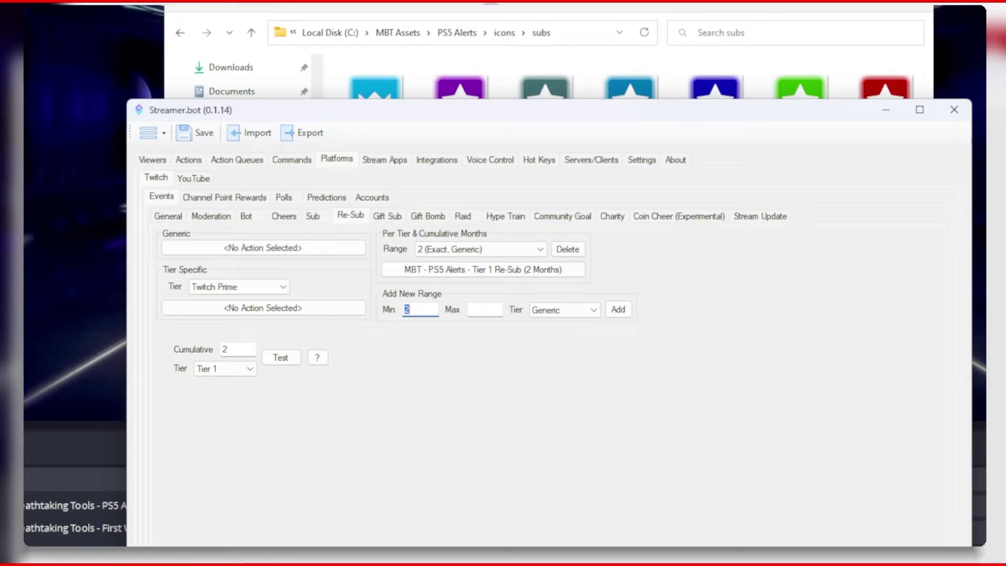
- Enter 3 as minimum and 5 as maximum for a new re-sub range, and review the month icons in the subs folder
{"action": "type", "text": "3"}
{"action": "left_click", "coordinate": [485, 310]}
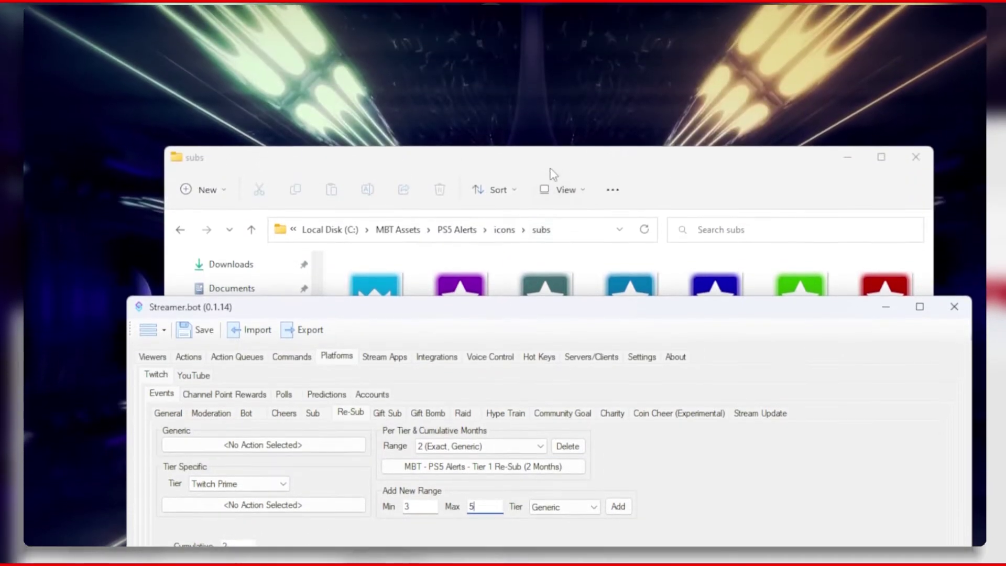
{"action": "left_click", "coordinate": [595, 61]}
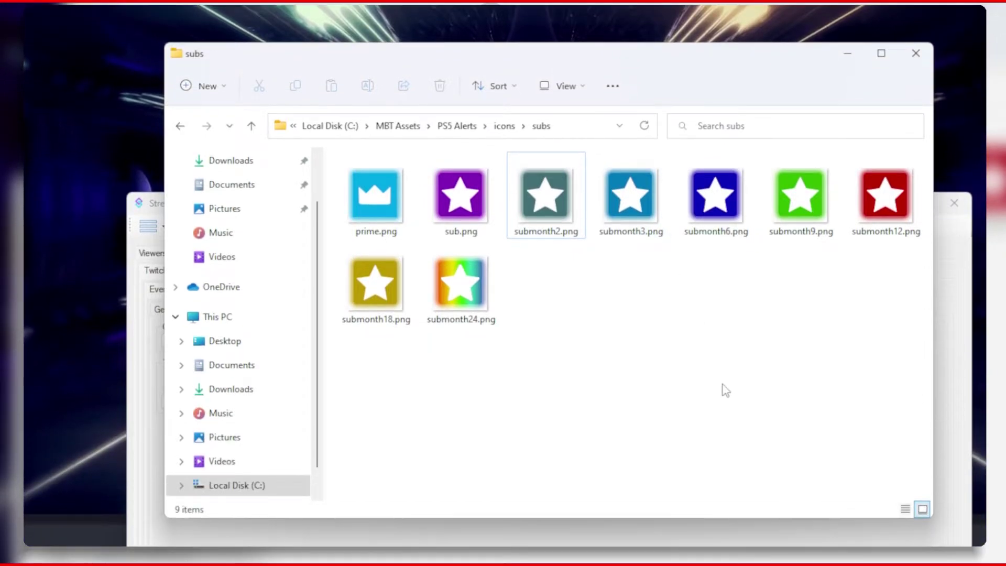
{"action": "left_click_drag", "start_coordinate": [367, 362], "coordinate": [912, 157]}
{"action": "left_click", "coordinate": [798, 321]}
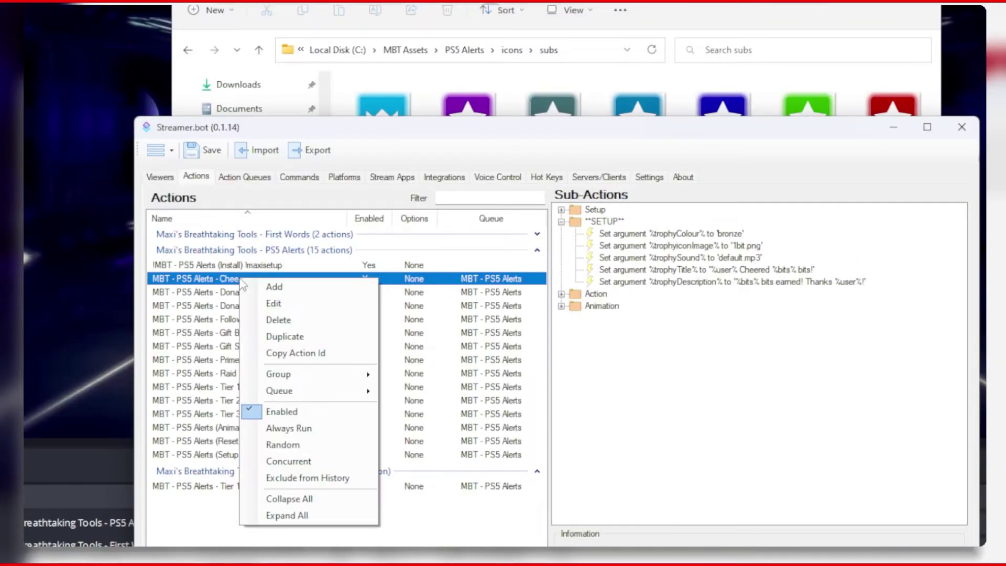
- Duplicate the Cheer action, rename the copy "MBT - PS5 Alerts - Cheer (100)" and move it to the PS5 Alerts (Variations) group
{"action": "left_click", "coordinate": [283, 336]}
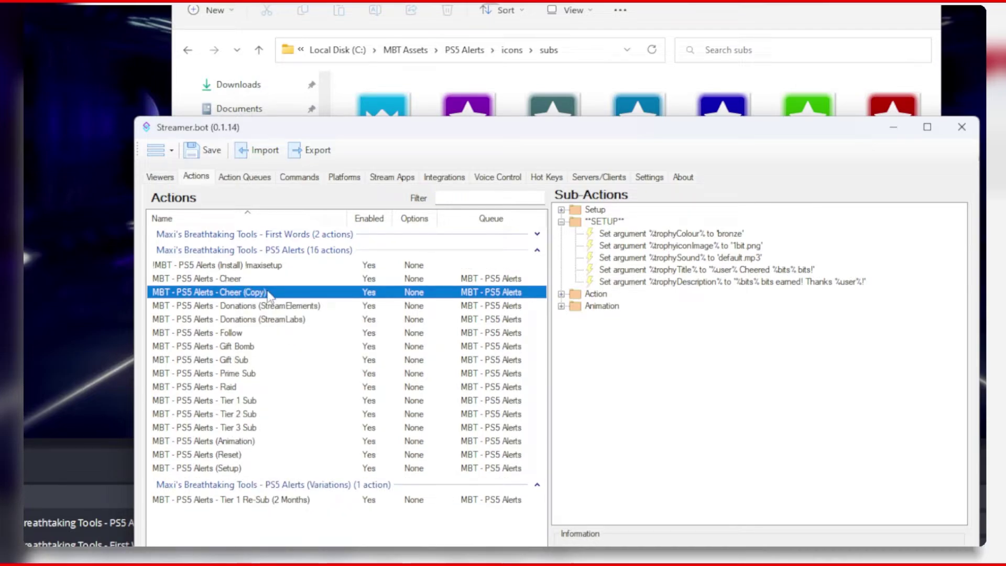
{"action": "double_click", "coordinate": [260, 294]}
{"action": "key", "text": "Left"}
{"action": "key", "text": "ctrl+BackSpace"}
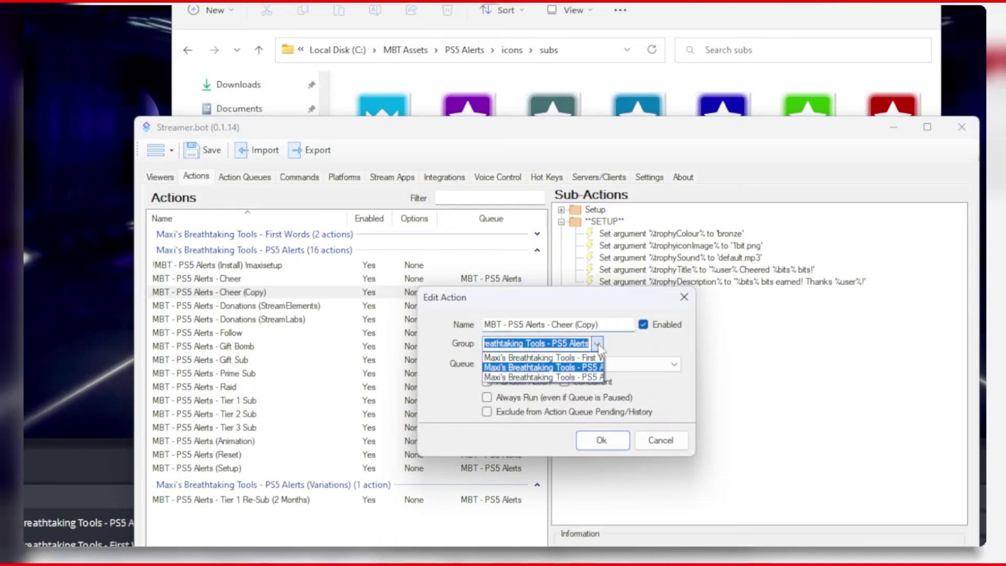
{"action": "type", "text": "100"}
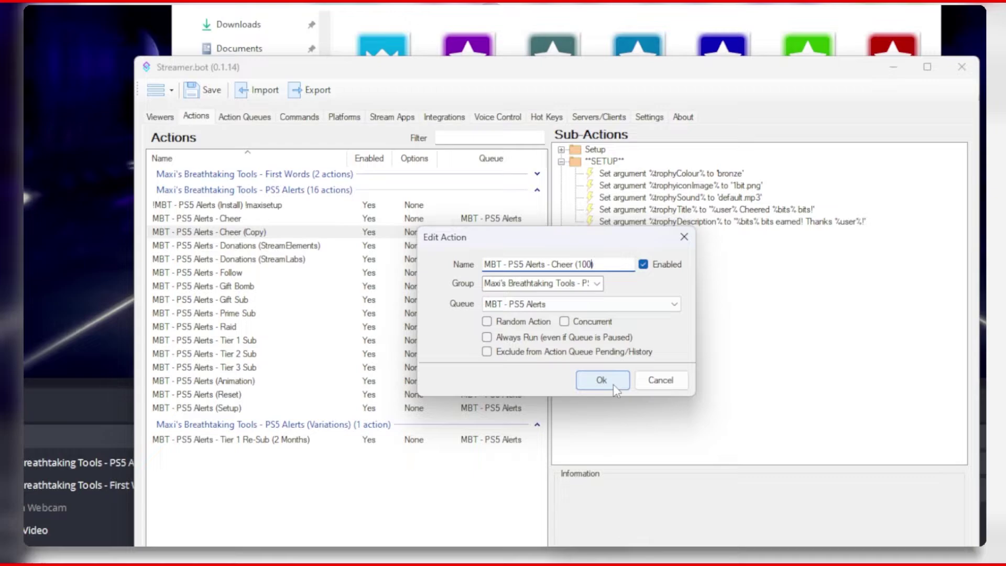
{"action": "left_click", "coordinate": [608, 443]}
- Set the Cheer (100) action's trophyiconImage argument to 100bit.png and check that icon in the bits folder
{"action": "double_click", "coordinate": [681, 245]}
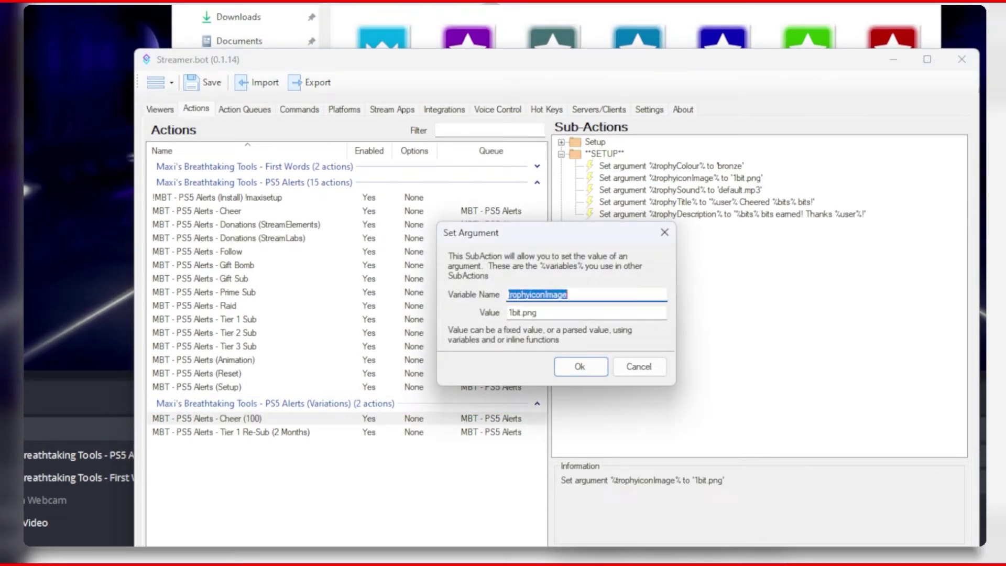
{"action": "left_click", "coordinate": [513, 313]}
{"action": "type", "text": "00"}
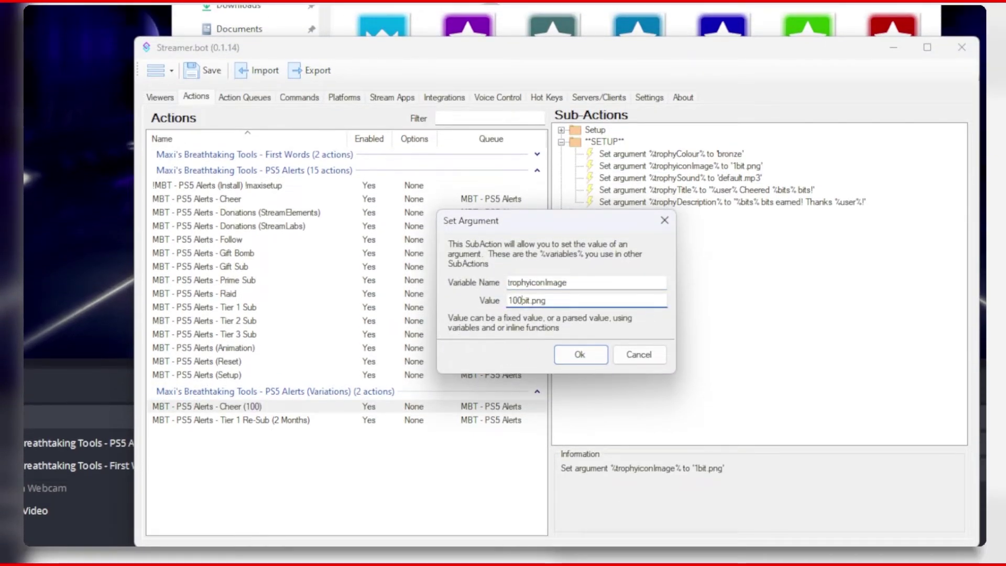
{"action": "left_click", "coordinate": [580, 354]}
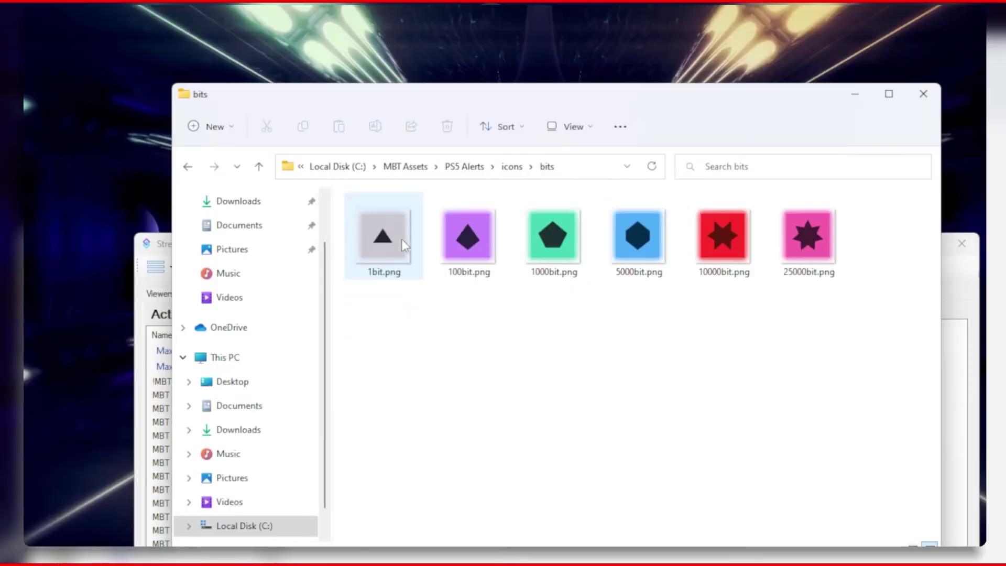
{"action": "left_click", "coordinate": [472, 253]}
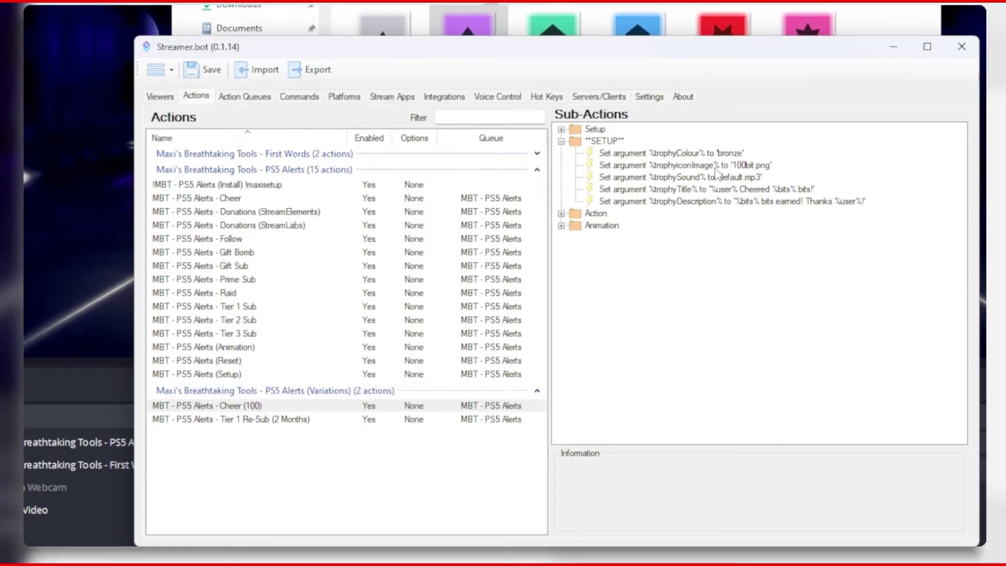
- Add a Twitch cheer range from 100 to 999 bits with the state Either
{"action": "left_click", "coordinate": [718, 367]}
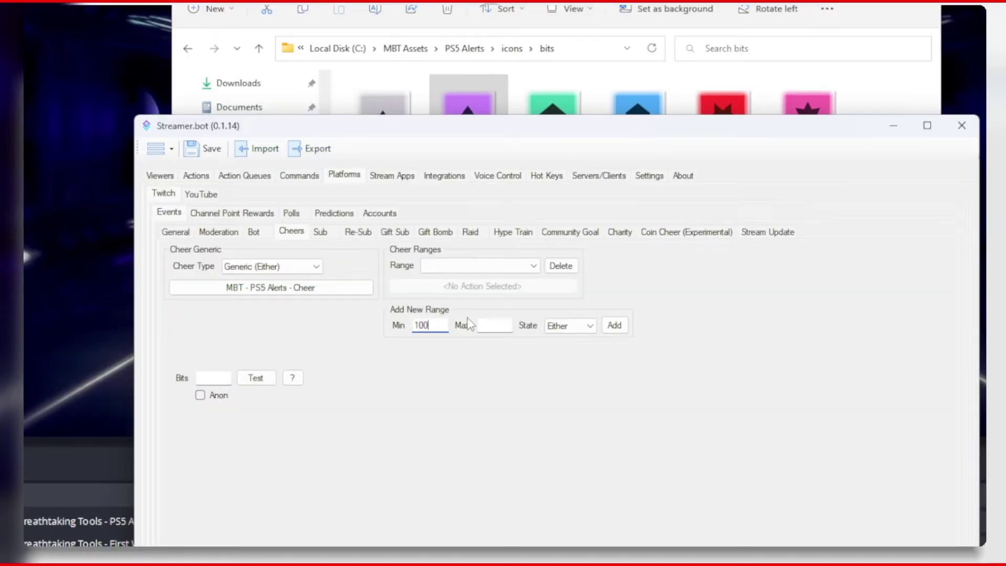
{"action": "type", "text": "999"}
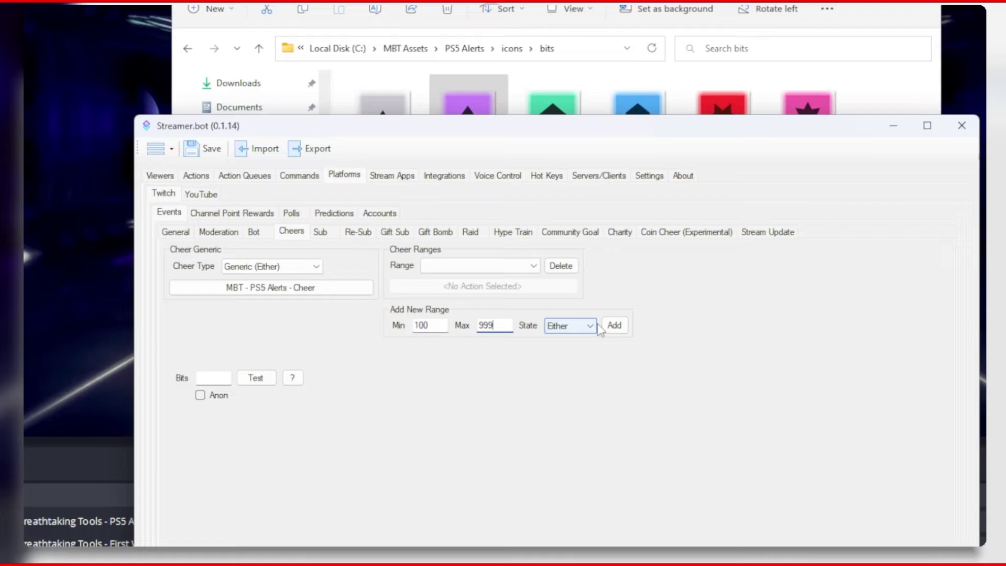
{"action": "left_click", "coordinate": [615, 325]}
- Assign the action "MBT - PS5 Alerts - Cheer (100)" to the 100 to 999 bits cheer range
{"action": "left_click", "coordinate": [483, 287]}
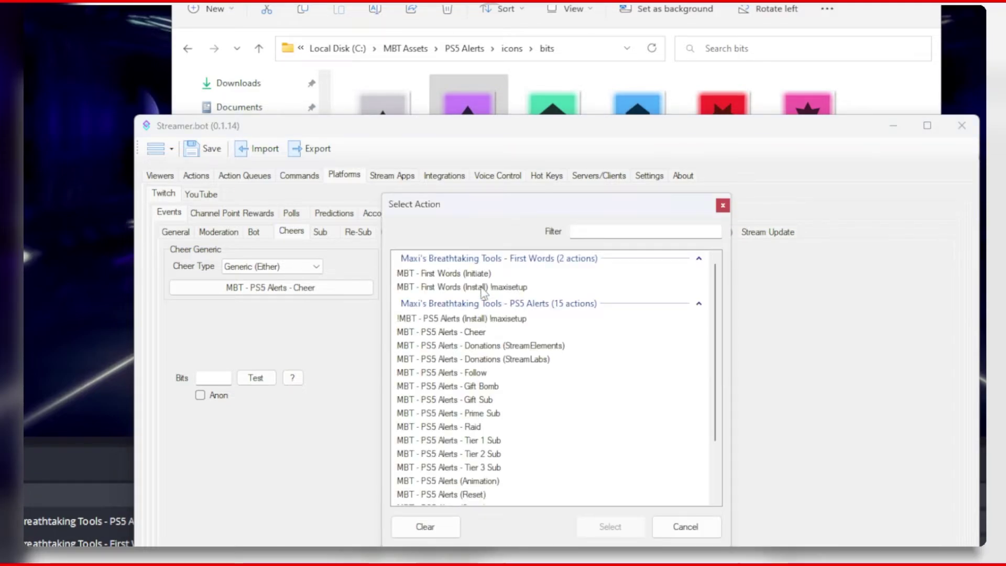
{"action": "scroll", "coordinate": [483, 291], "scroll_direction": "down", "scroll_amount": 2}
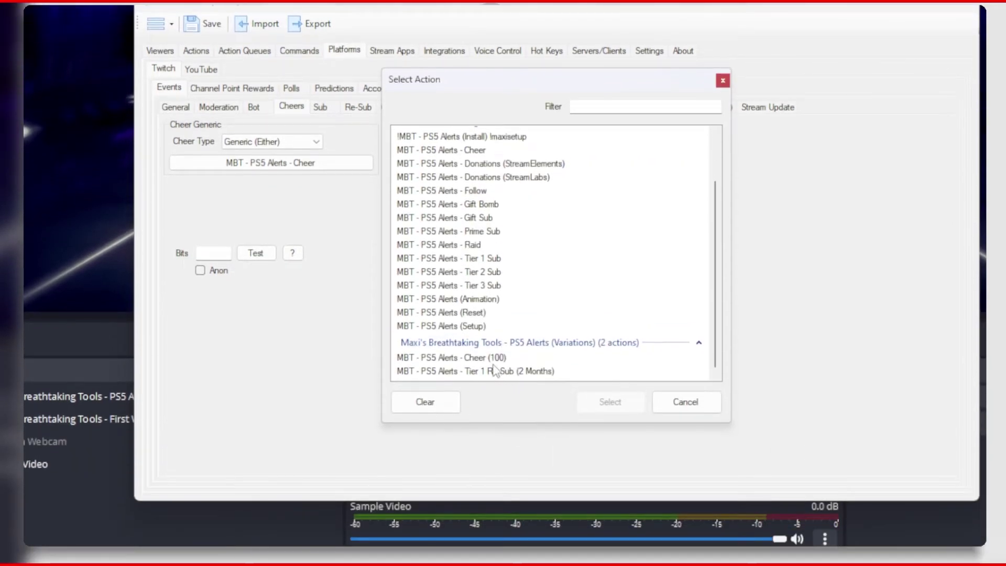
{"action": "left_click", "coordinate": [495, 486]}
{"action": "left_click", "coordinate": [607, 401]}
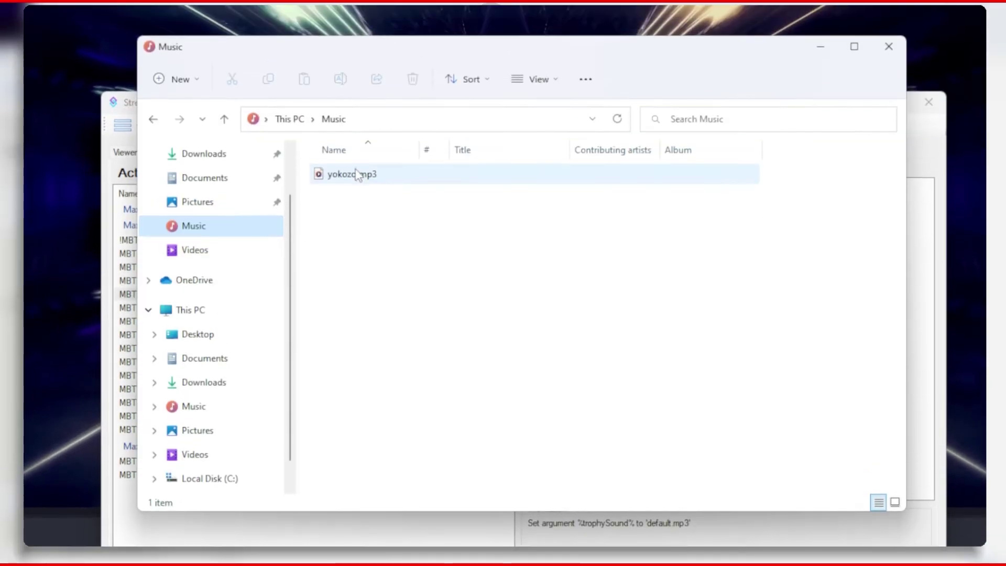
- Copy yokozo.mp3 from the Music folder into the sounds folder of the PS5 Alerts assets
{"action": "left_click", "coordinate": [354, 175]}
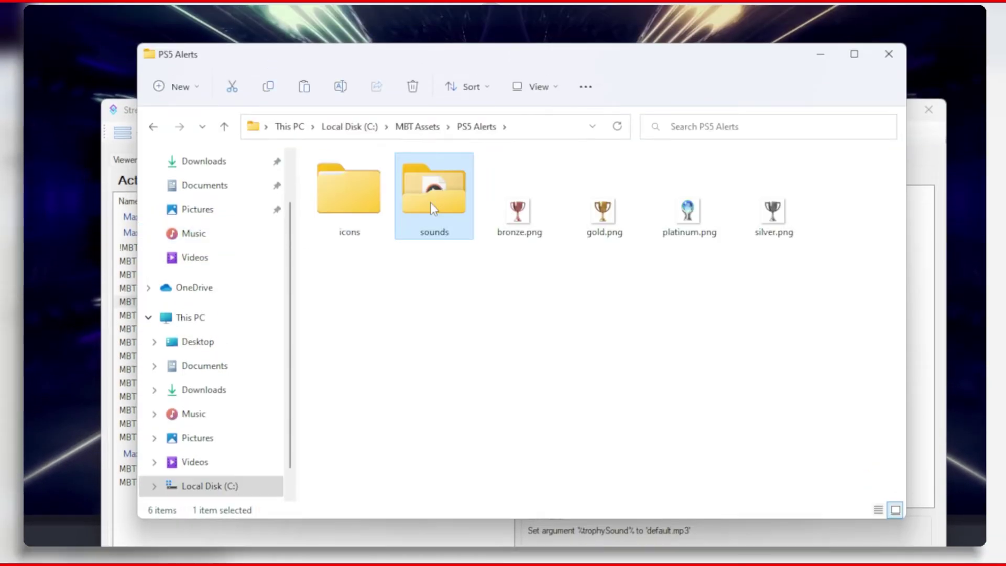
{"action": "double_click", "coordinate": [430, 203]}
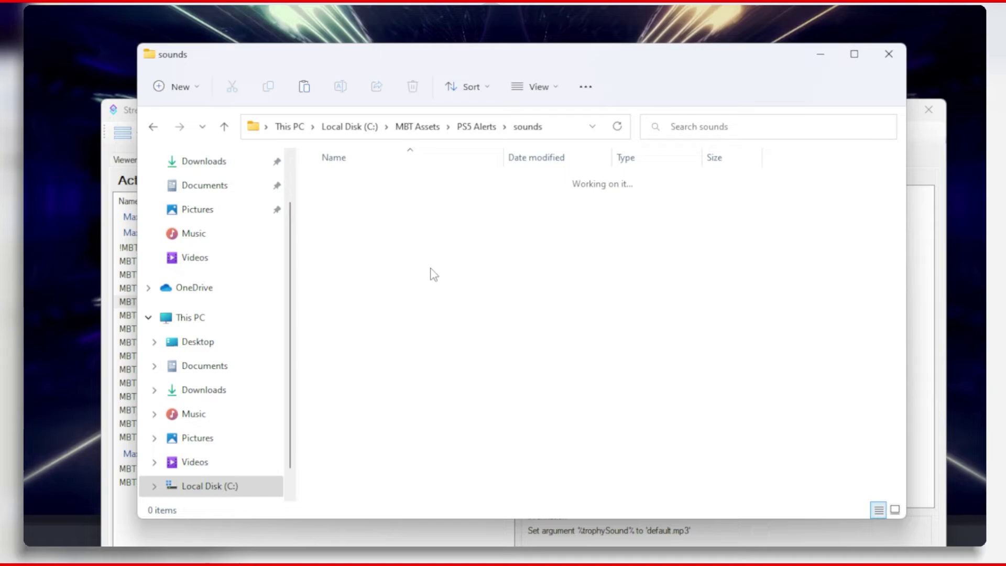
{"action": "right_click", "coordinate": [431, 279]}
{"action": "left_click", "coordinate": [454, 304]}
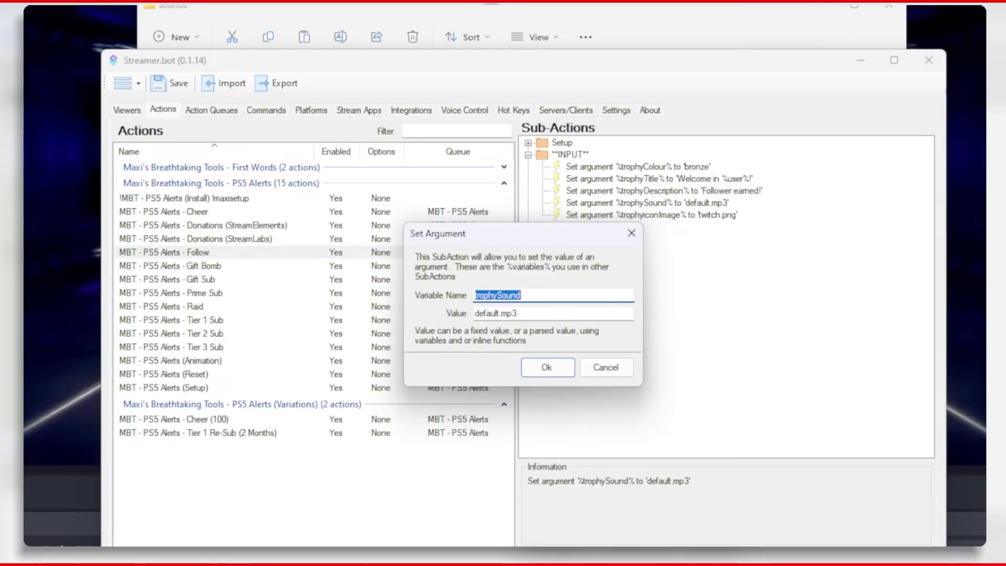
- Set the Follow action's trophySound argument to yokozo.mp3
{"action": "left_click", "coordinate": [495, 313]}
{"action": "key", "text": "BackSpace"}
{"action": "key", "text": "BackSpace"}
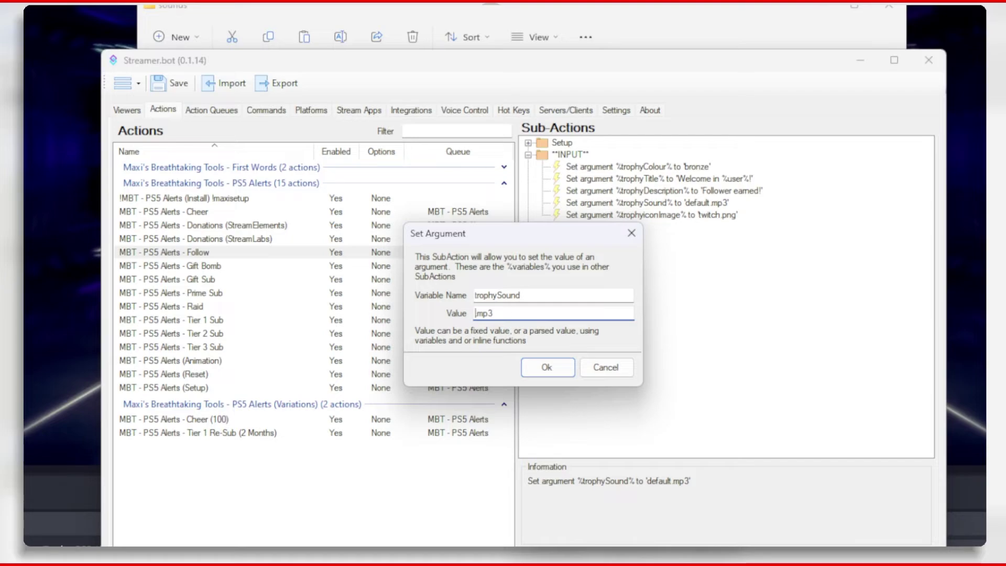
{"action": "type", "text": "yokozo."}
{"action": "left_click", "coordinate": [546, 367]}
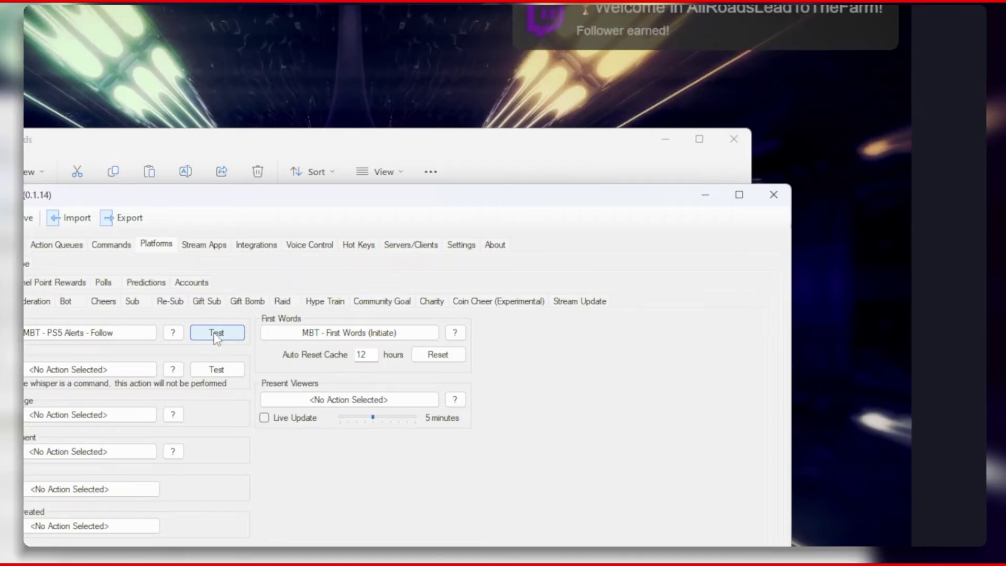
- Test the Twitch follow alert and minimise the Streamer.bot and sounds folder windows to return to OBS
{"action": "left_click", "coordinate": [216, 334]}
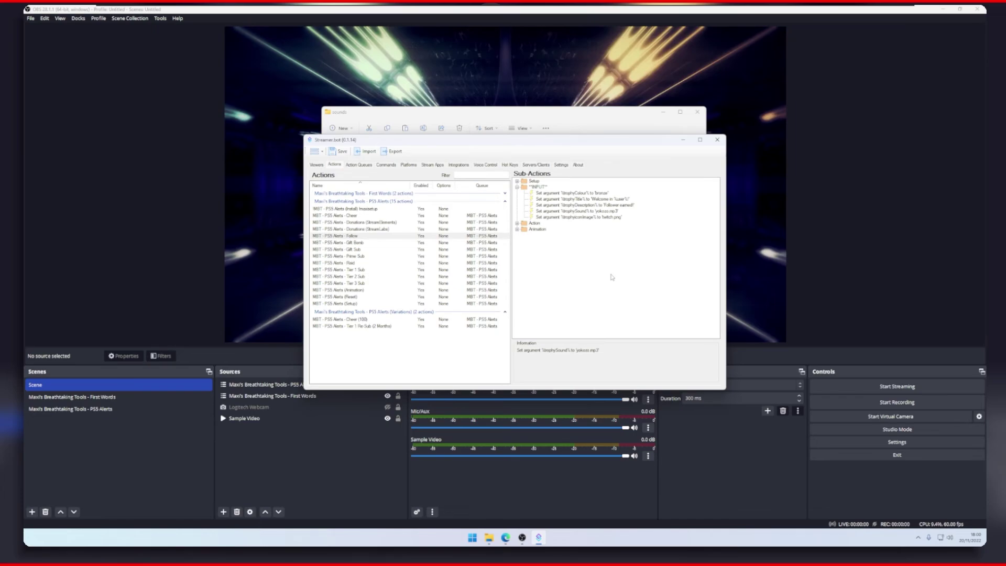
{"action": "left_click", "coordinate": [683, 140]}
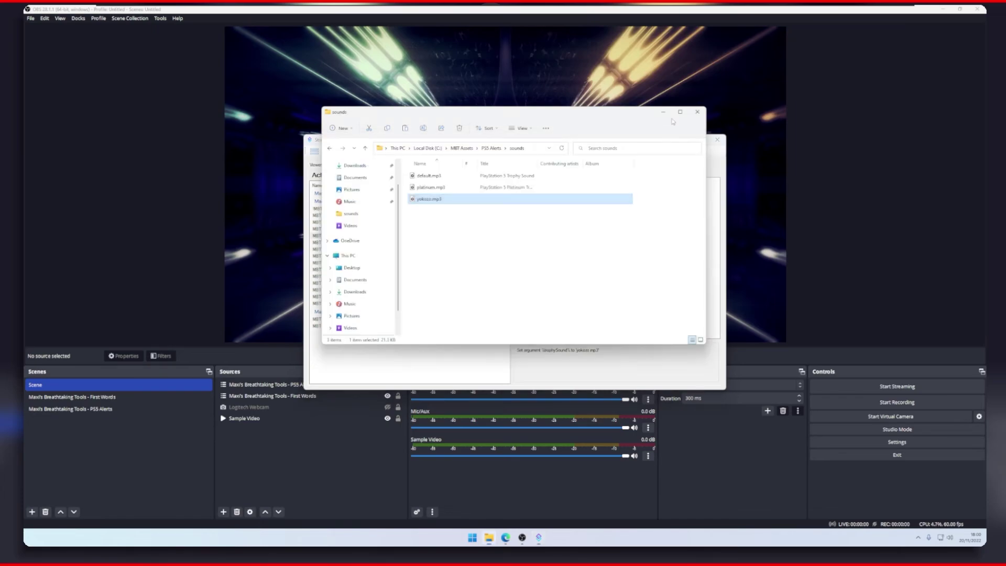
{"action": "left_click", "coordinate": [664, 115]}
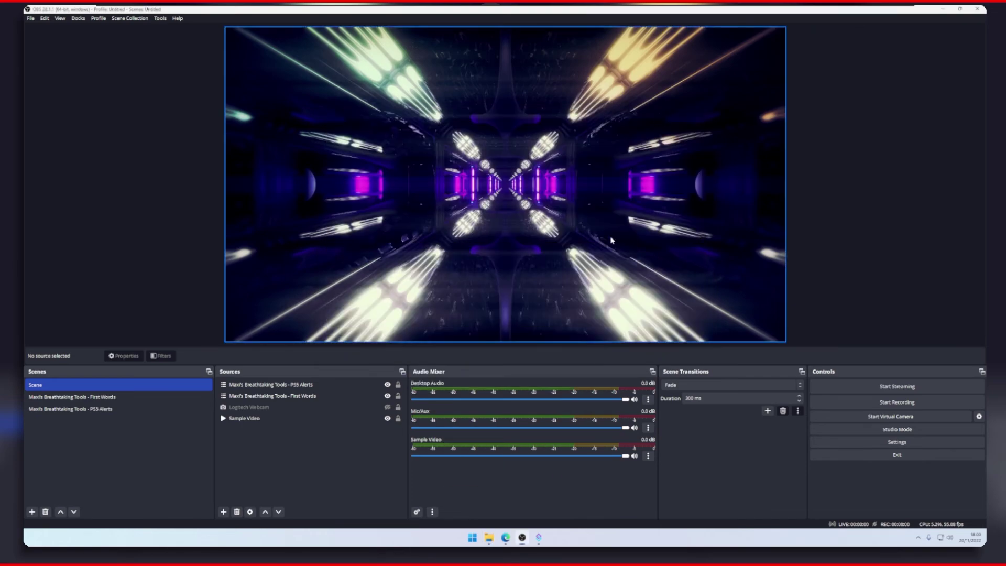